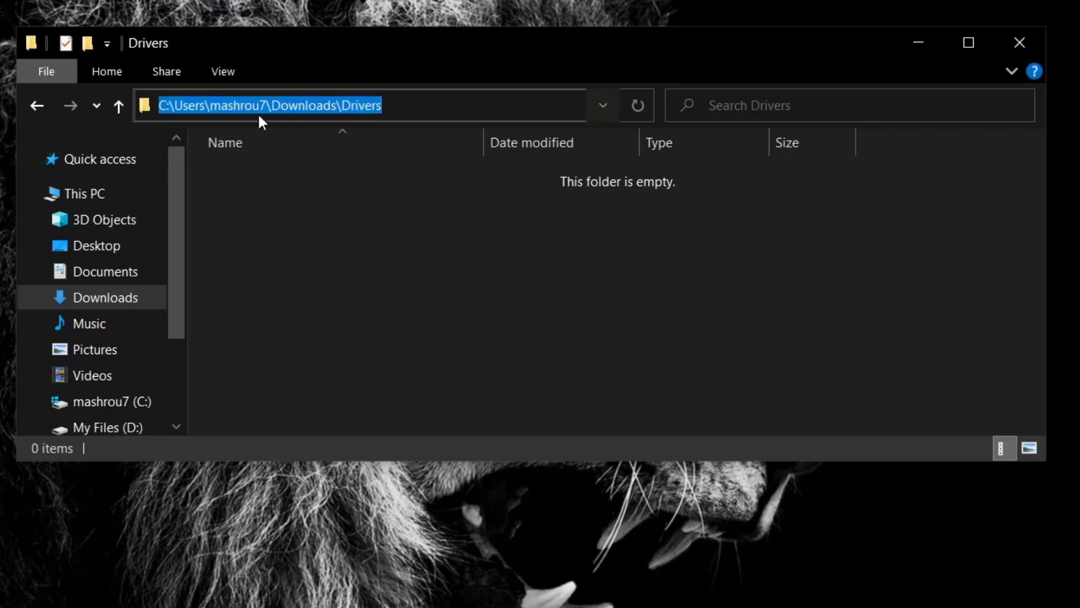
- Copy the empty Drivers folder's path and run DISM.exe /Online /Export-Driver with it as /Destination in an elevated Windows PowerShell
right_click(291, 105)
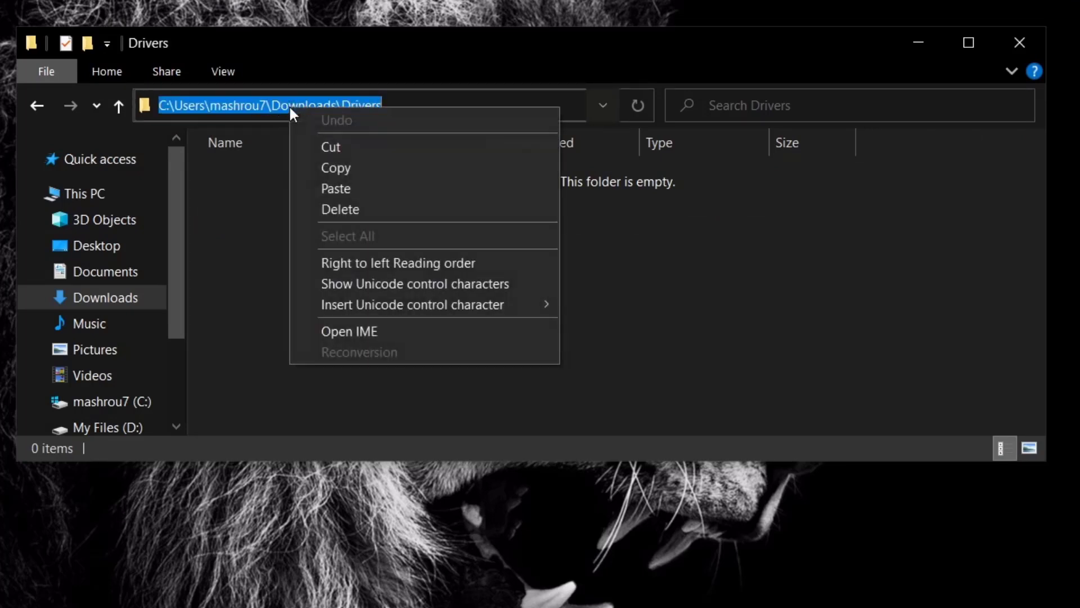
click(340, 167)
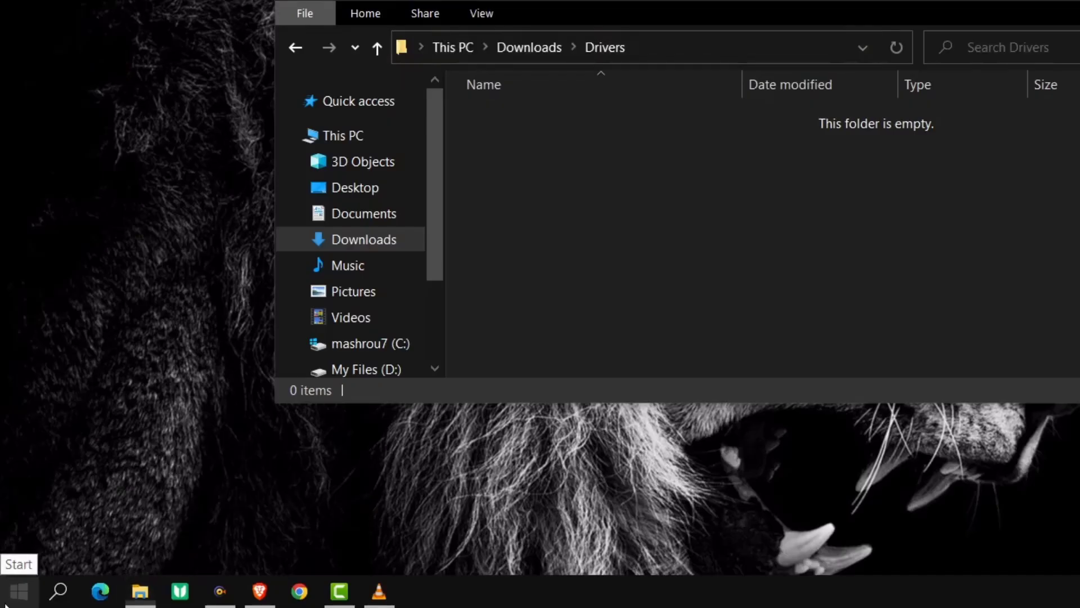
right_click(22, 589)
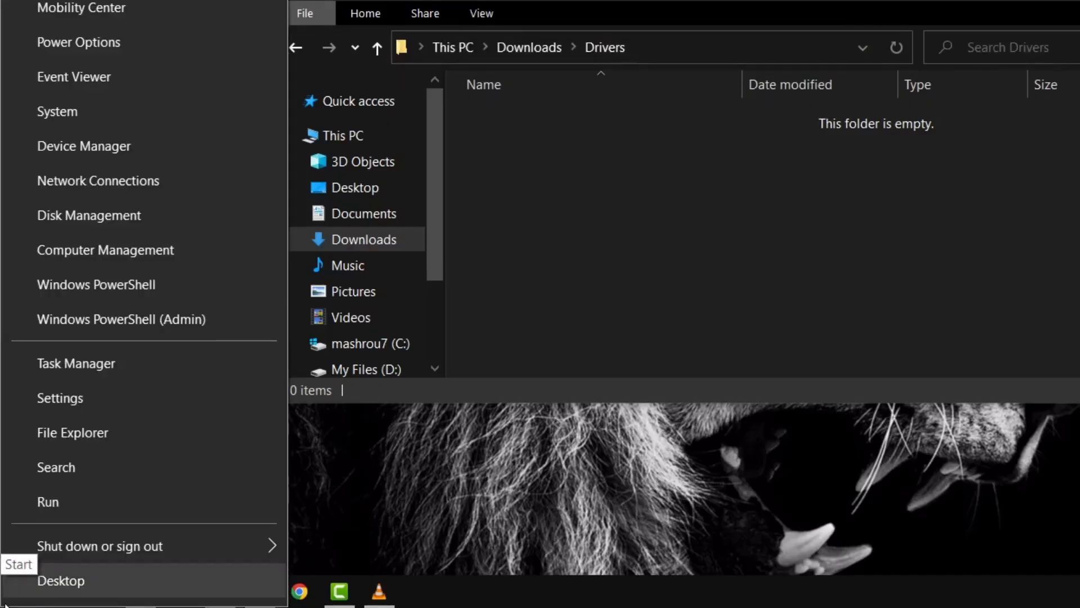
click(160, 320)
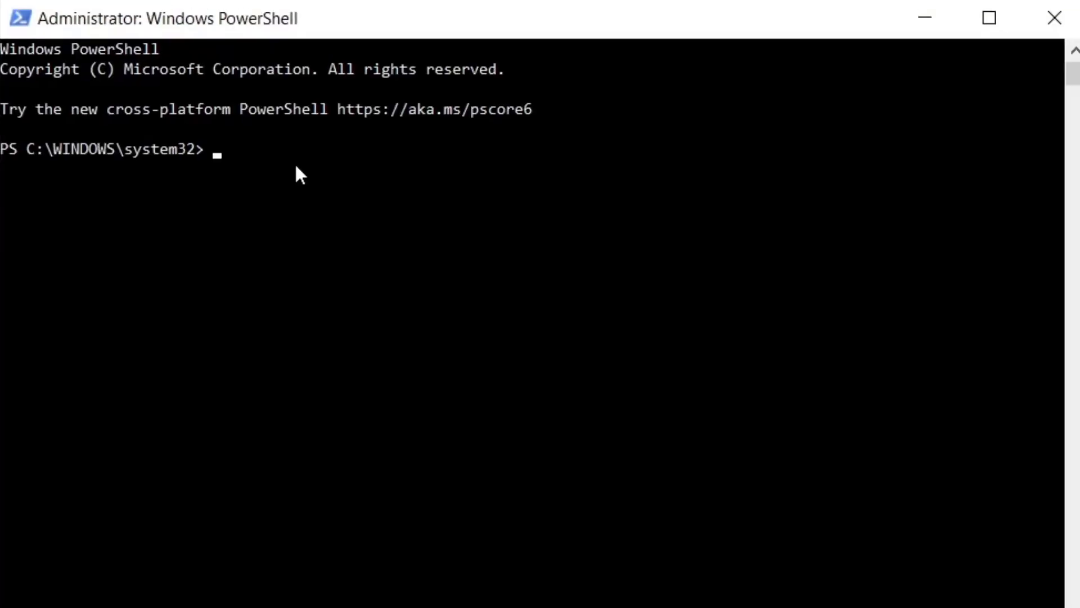
right_click(335, 156)
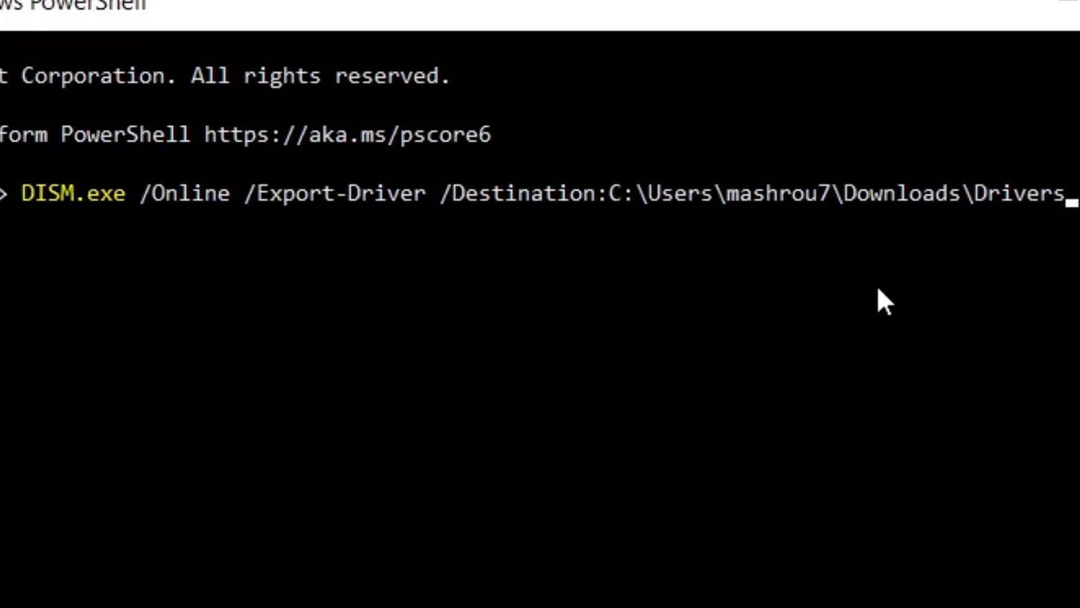
key(Return)
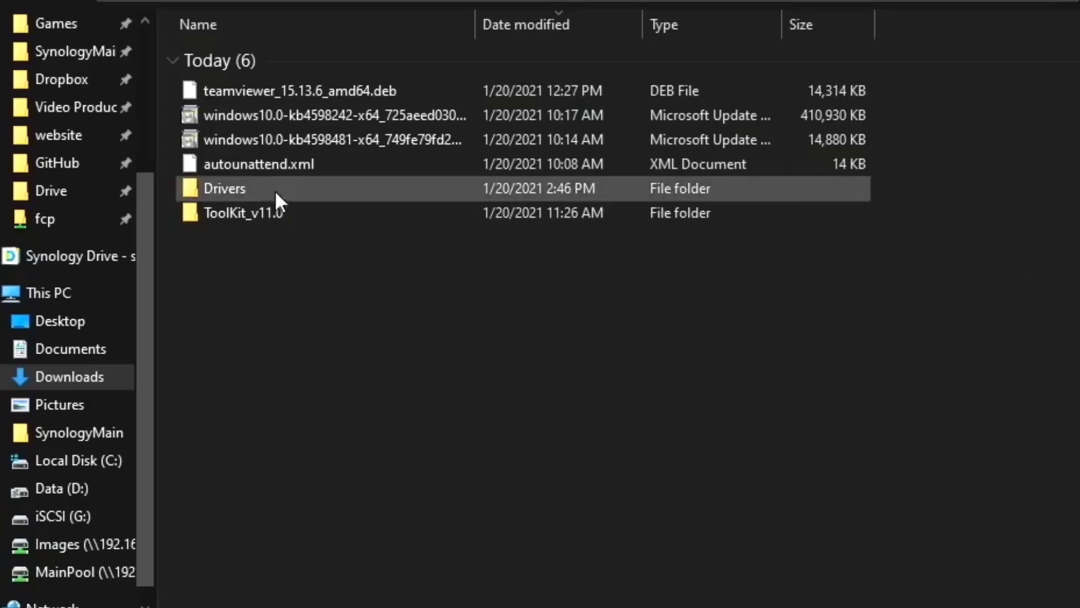
- Copy all exported driver folders from the Drivers folder in Downloads
double_click(274, 186)
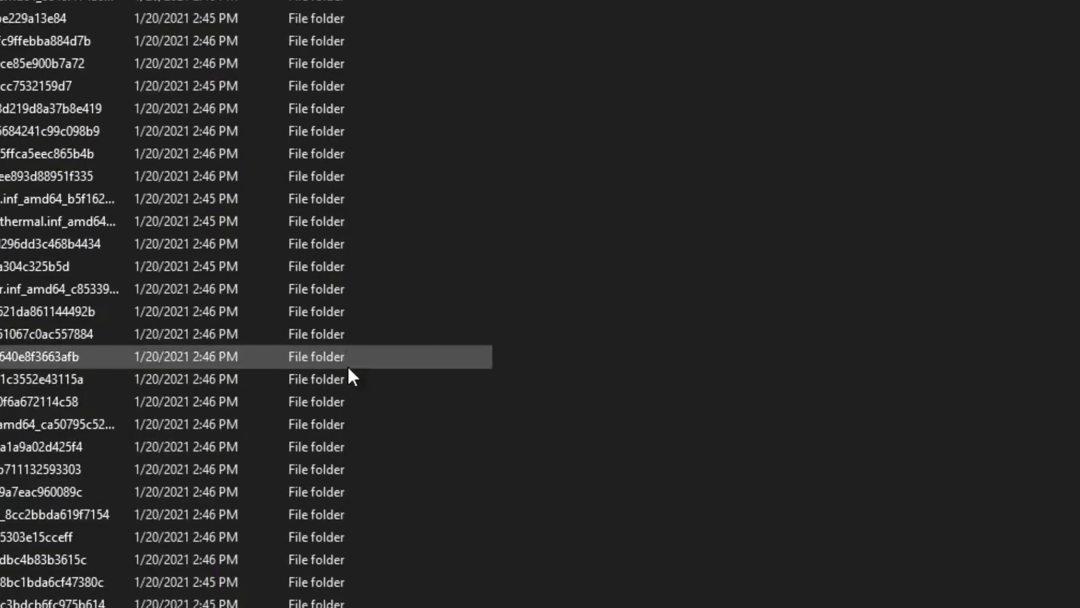
key(ctrl+a)
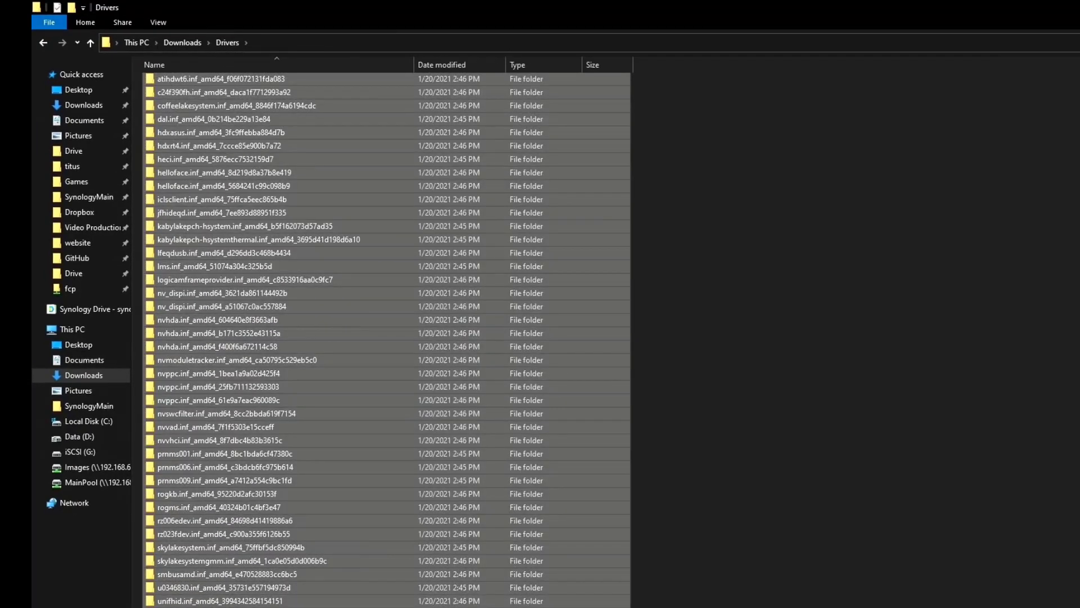
right_click(214, 371)
click(251, 561)
- Paste the copied driver folders into ToolKit_v11.0\Drivers\Install\w10\x64
click(182, 43)
double_click(130, 280)
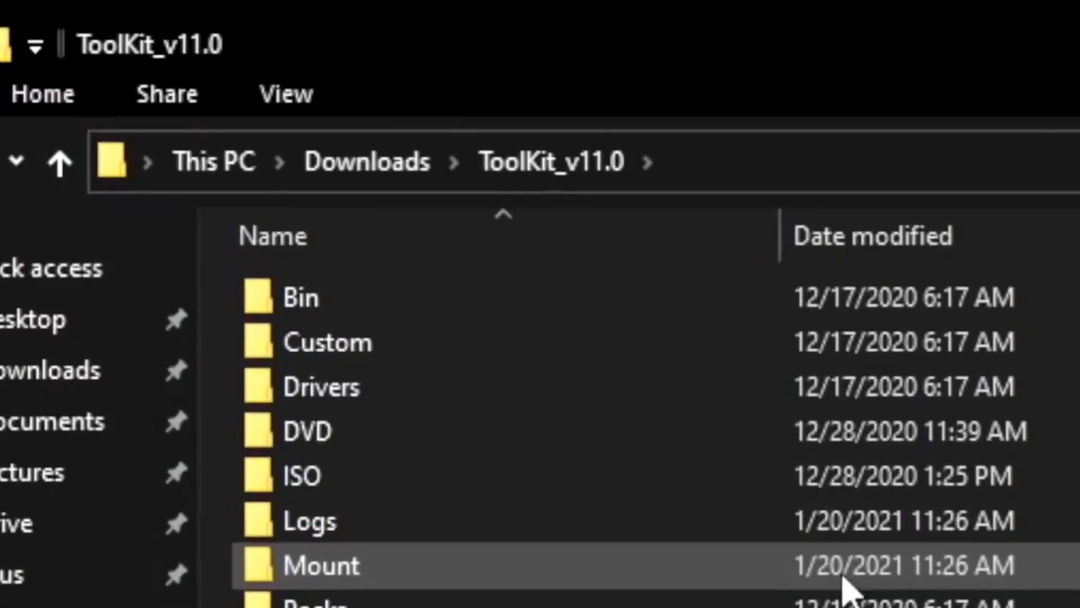
mouse_move(187, 318)
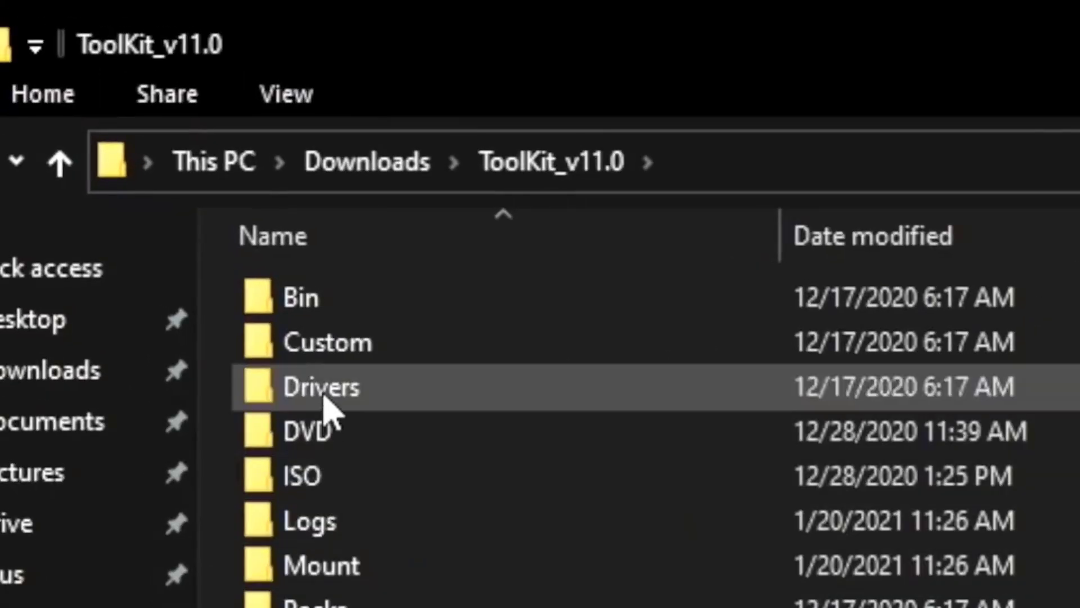
double_click(320, 391)
double_click(298, 296)
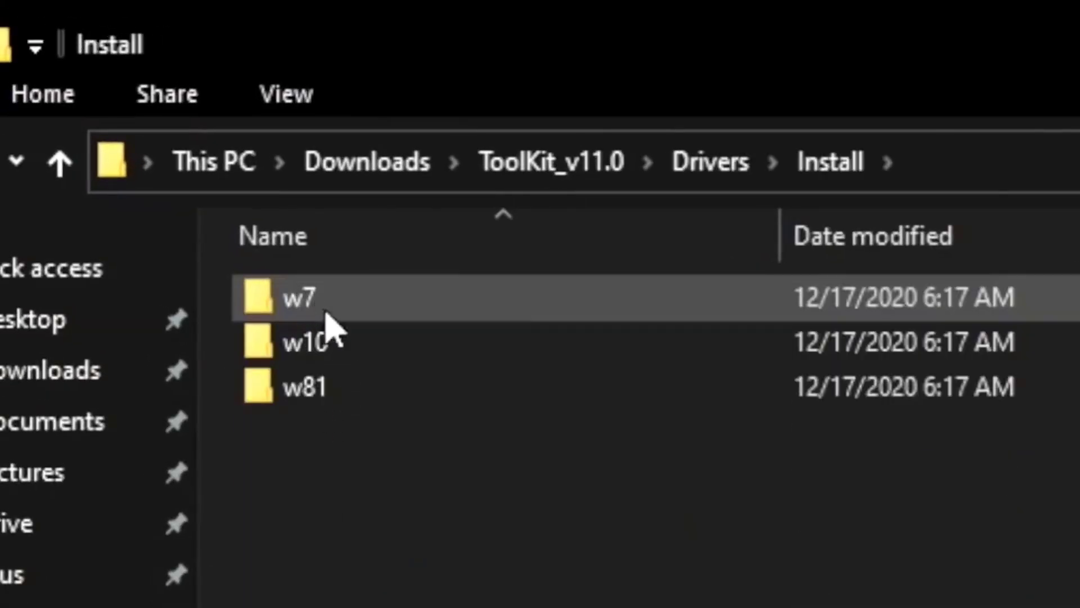
click(322, 353)
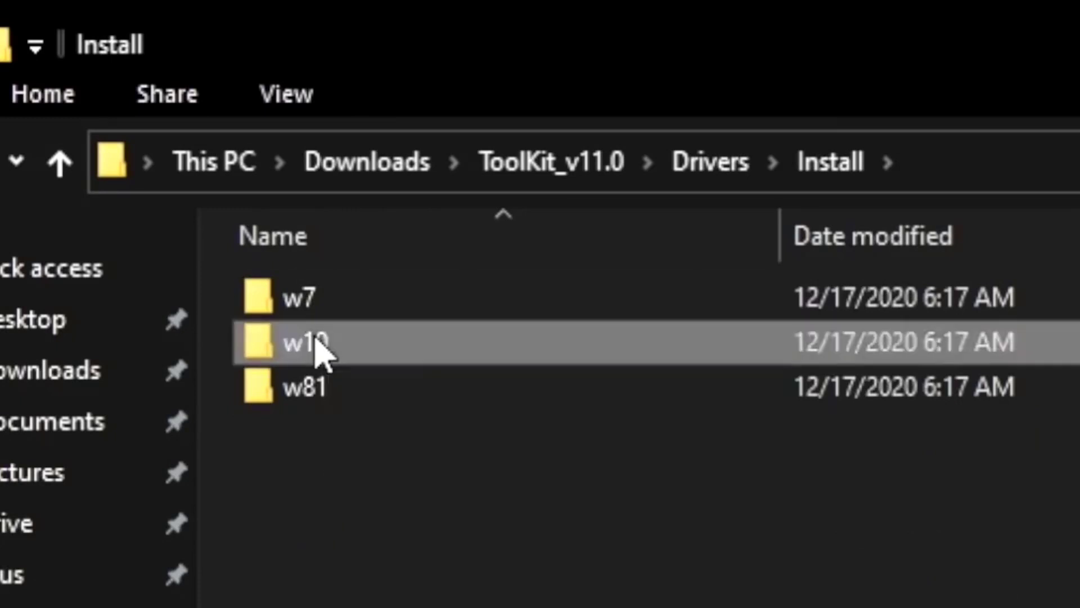
double_click(317, 339)
mouse_move(302, 351)
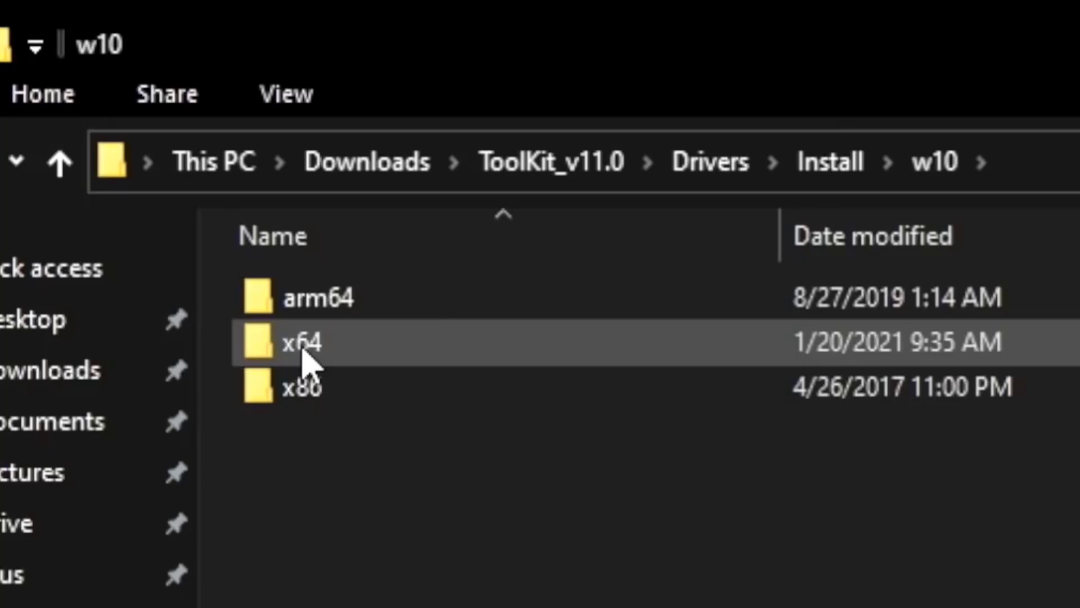
double_click(303, 350)
key(ctrl+v)
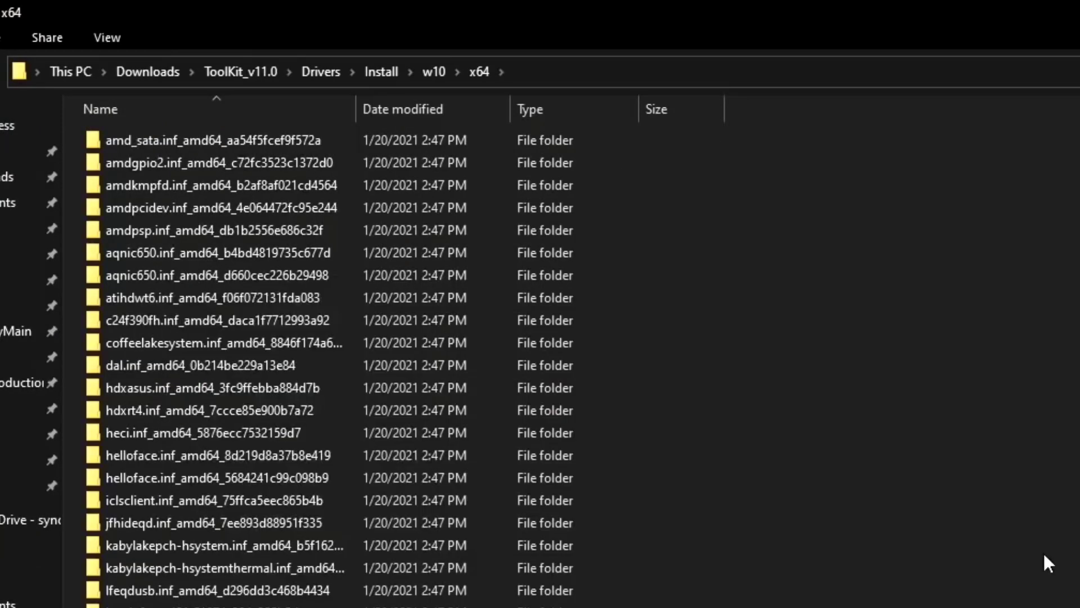
scroll(1012, 539, down, 3)
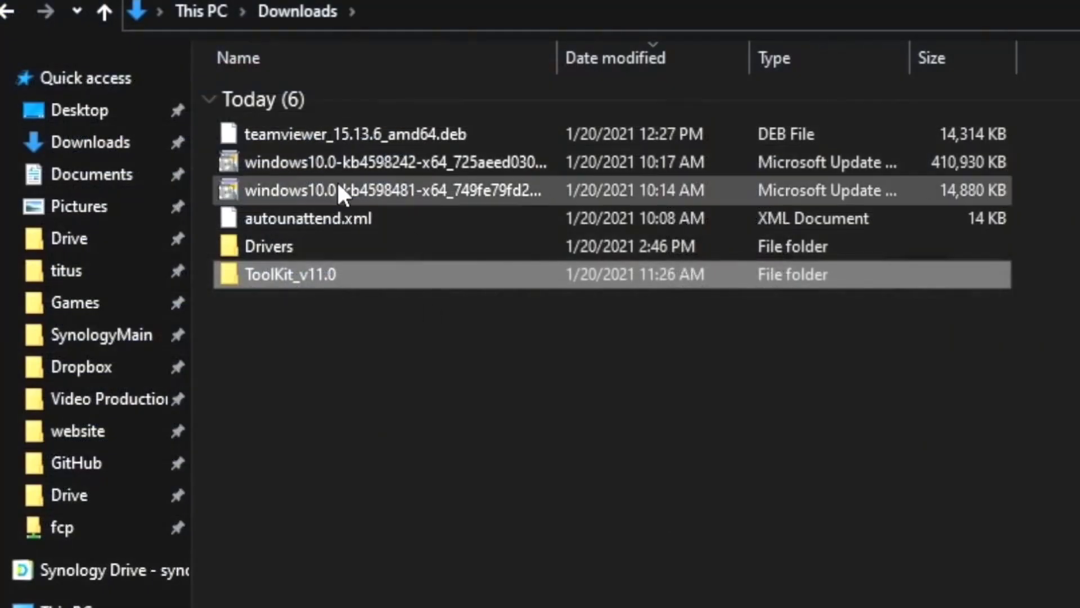
- Cut the two Windows update packages, kb4598242 and kb4598481, from the Downloads folder
click(307, 161)
shift+click(361, 187)
right_click(356, 175)
click(442, 541)
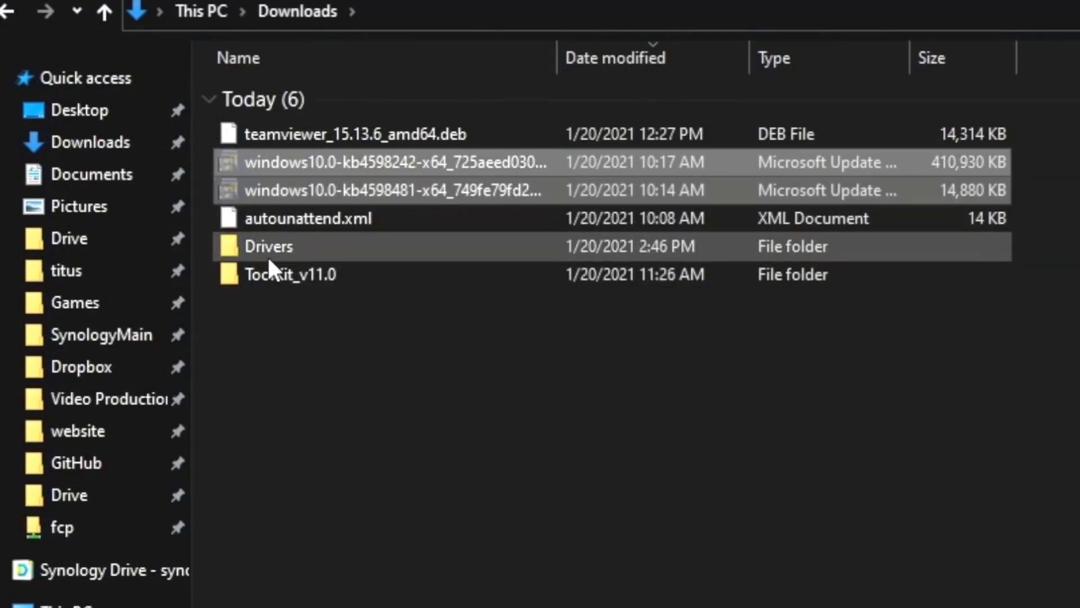
- Paste the two cut update packages into ToolKit_v11.0\Updates\w10\x64
click(280, 278)
double_click(280, 276)
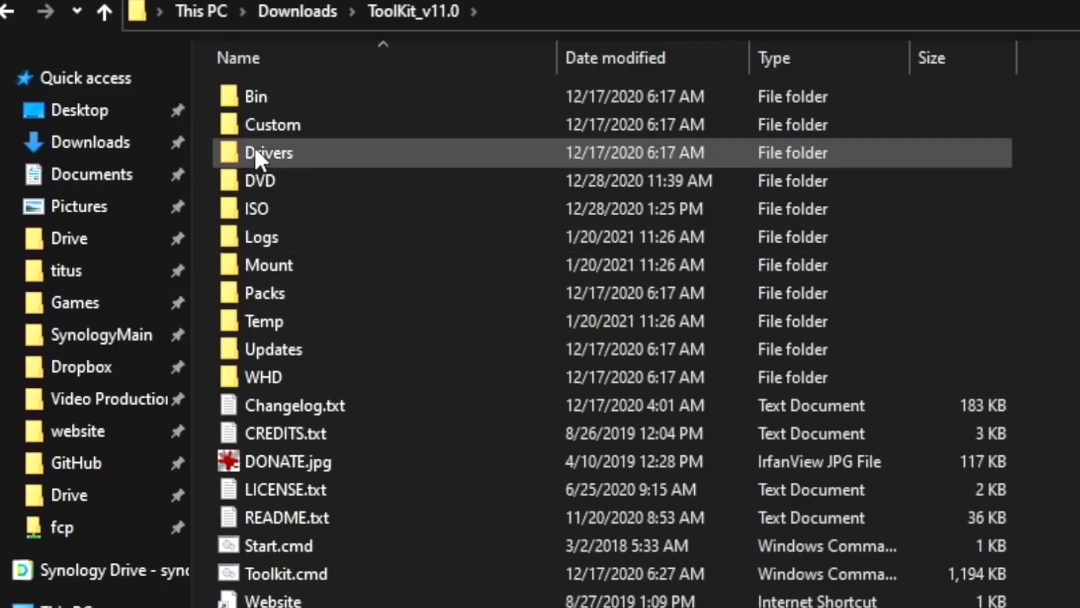
double_click(260, 349)
double_click(254, 124)
double_click(258, 126)
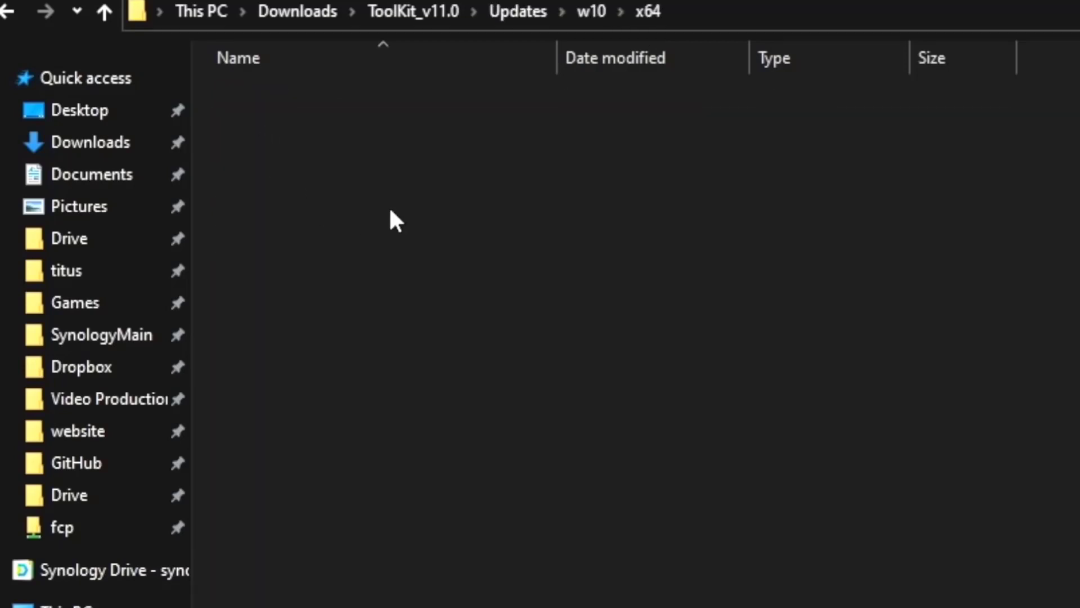
right_click(417, 156)
click(488, 340)
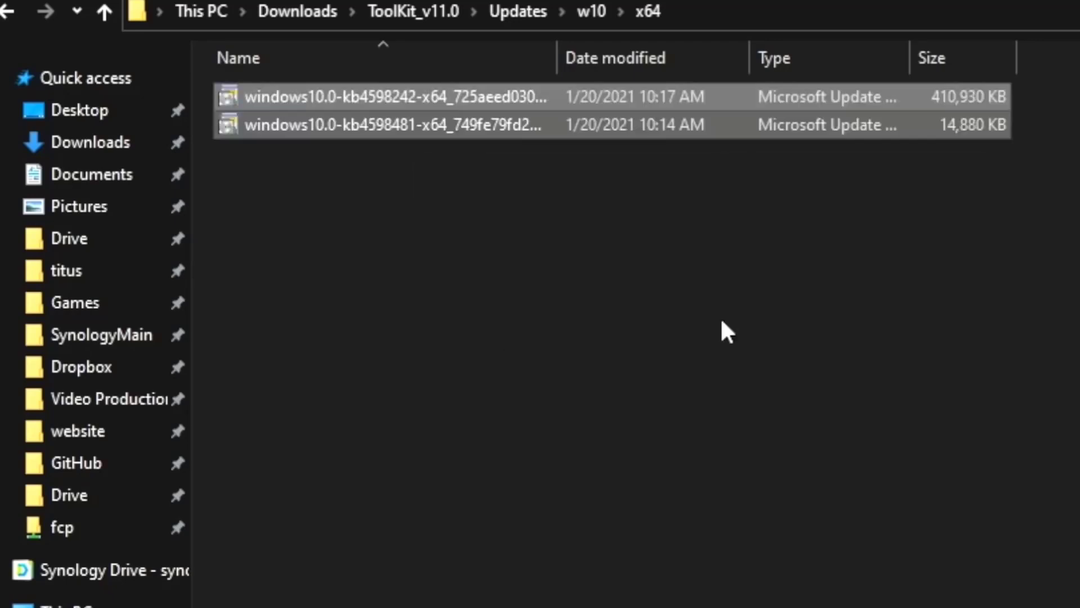
click(1017, 337)
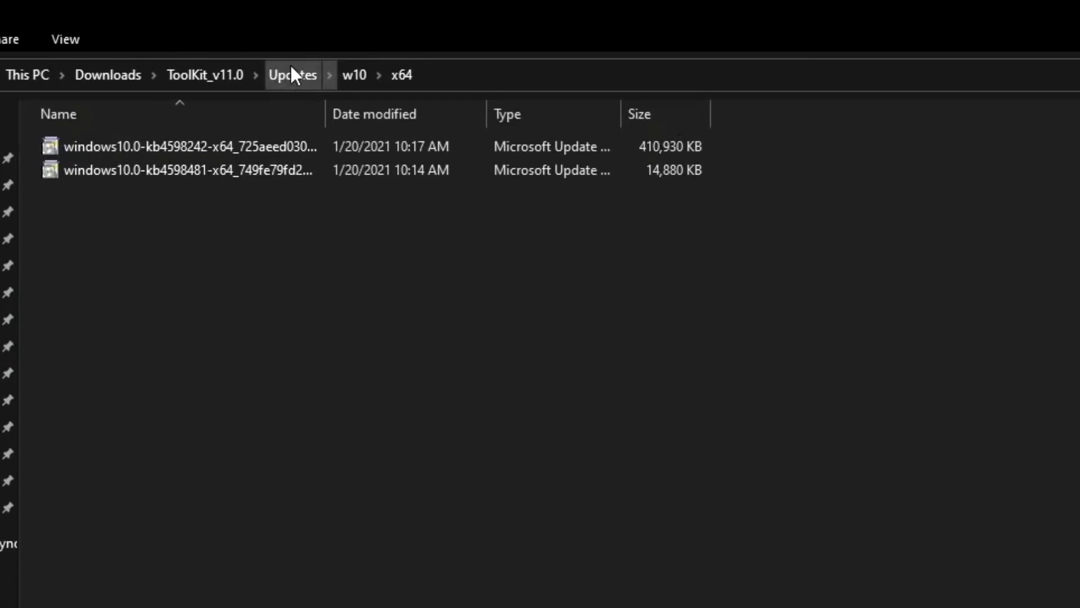
- Mount the Windows 10 English x64 ISO stored in the ToolKit_v11.0\ISO folder
click(200, 77)
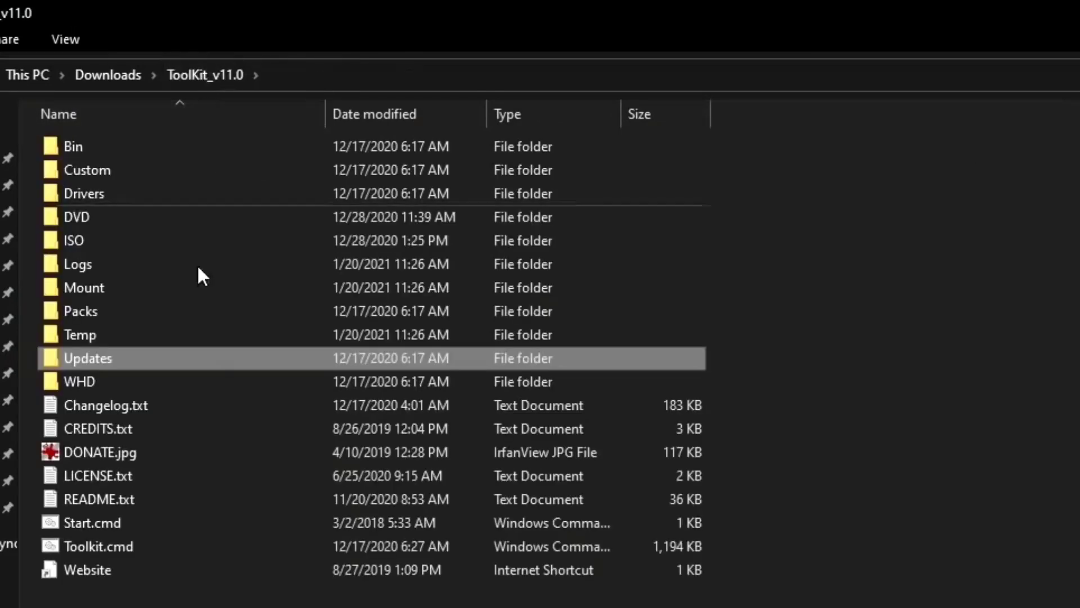
text(dv)
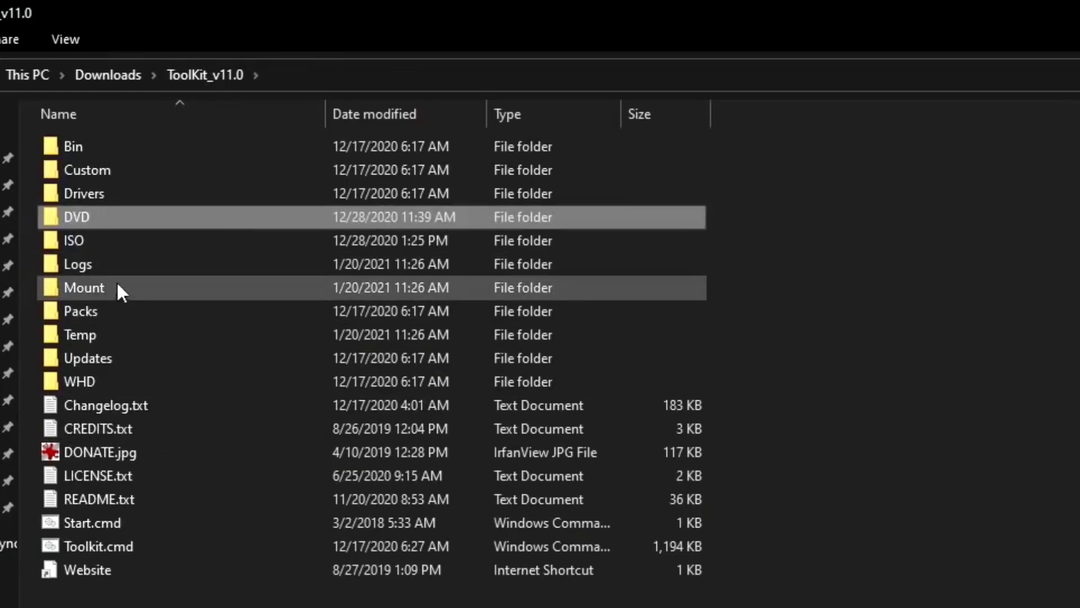
double_click(85, 242)
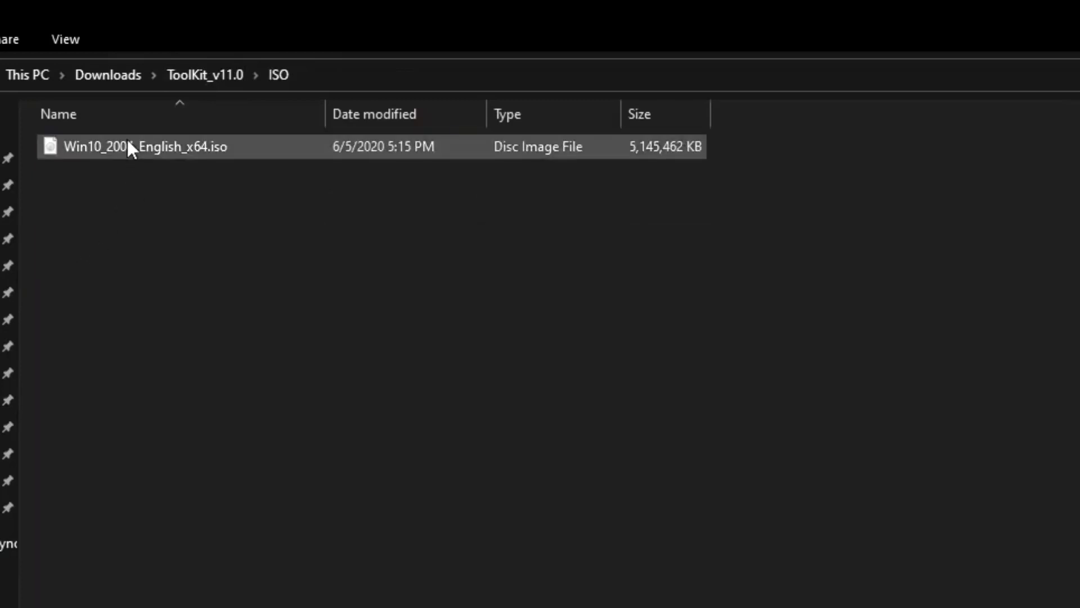
right_click(127, 140)
click(190, 153)
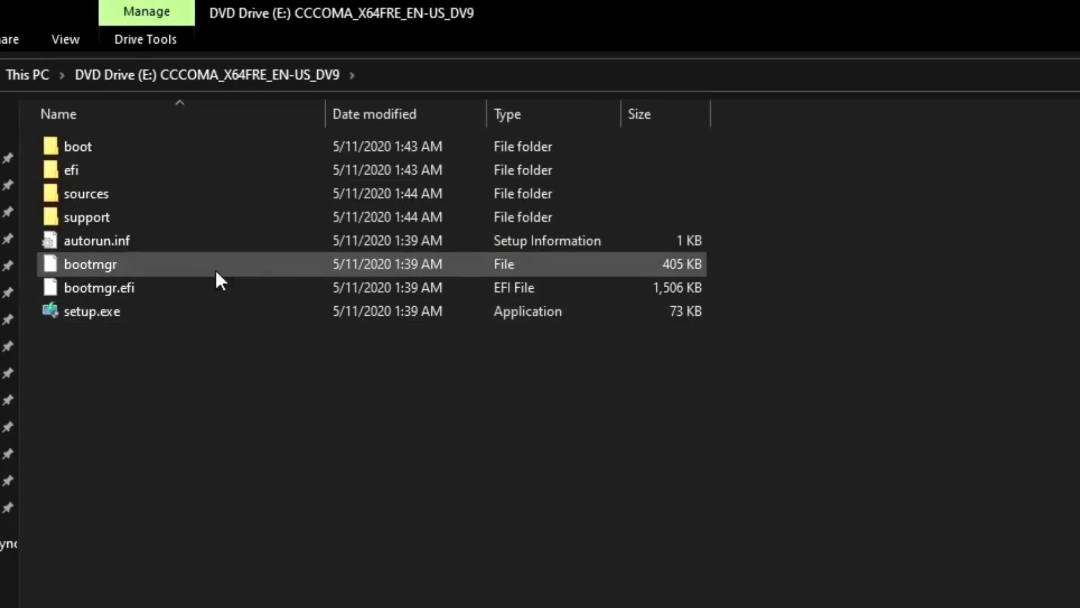
- Copy all files and folders of the mounted Windows disc and go to the ToolKit_v11.0 folder in Downloads
drag(142, 377, 75, 149)
right_click(74, 149)
click(125, 473)
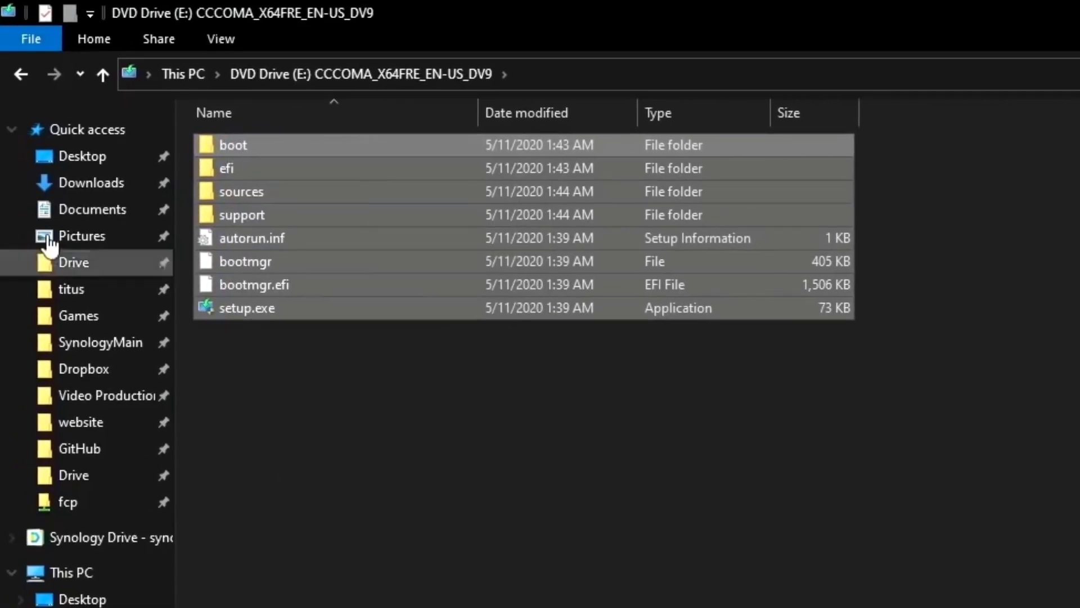
click(82, 188)
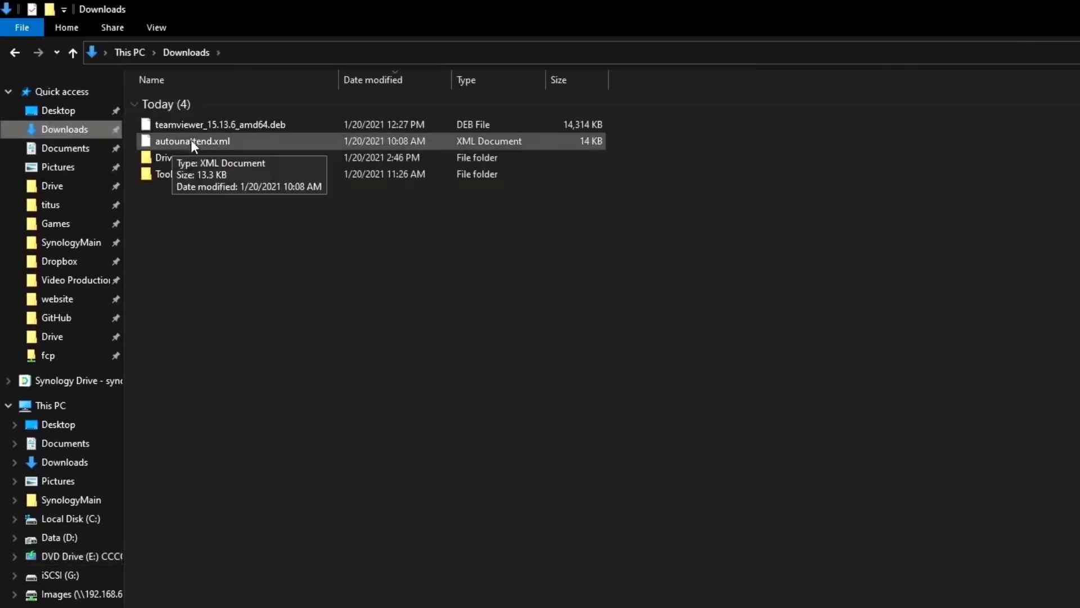
double_click(164, 174)
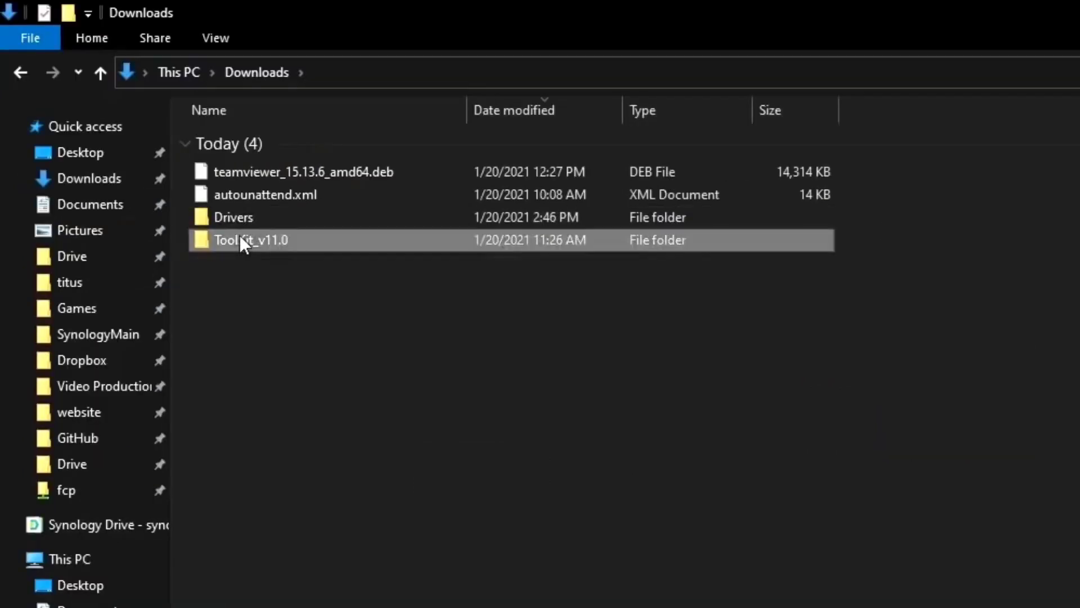
- Run Start.cmd from the ToolKit_v11.0 folder and accept the MSMG Toolkit EULA
double_click(240, 237)
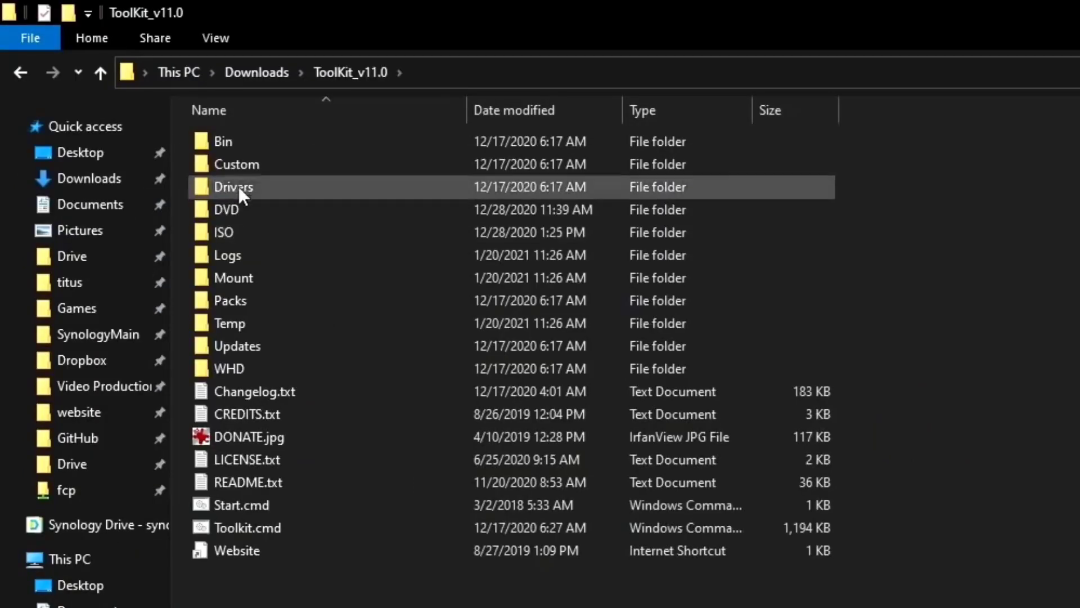
double_click(235, 504)
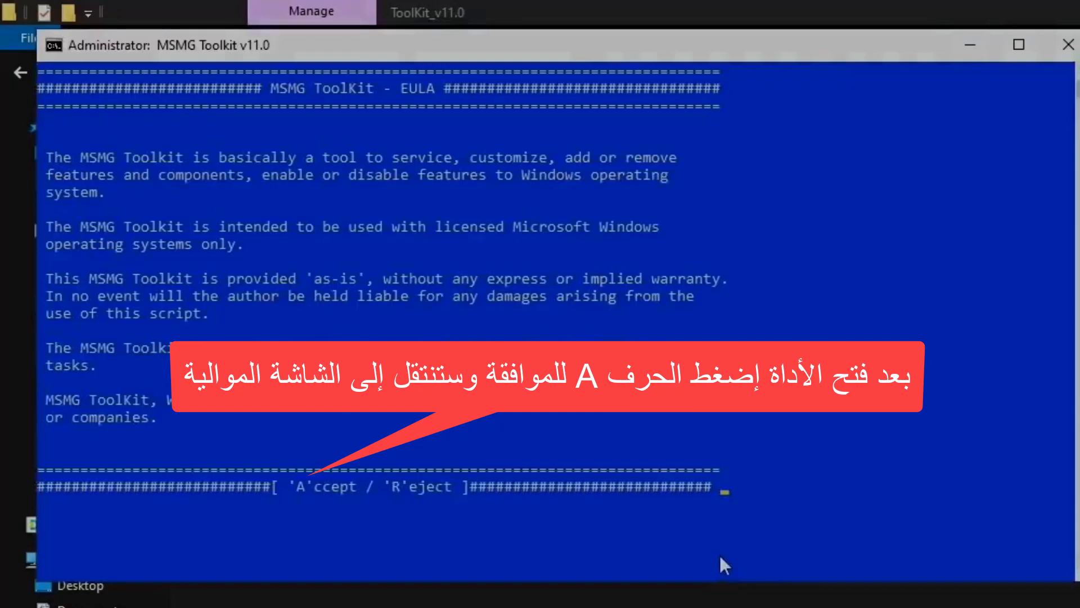
key(a)
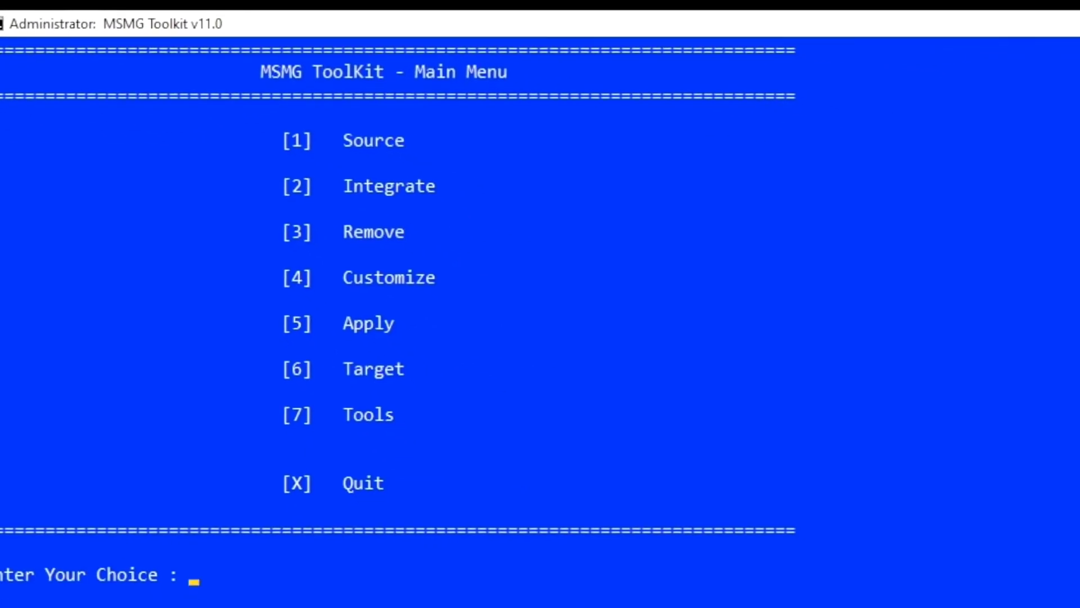
- Select the source from the DVD folder with image index 1, mounting both the Windows Setup Boot and Recovery images
key(1)
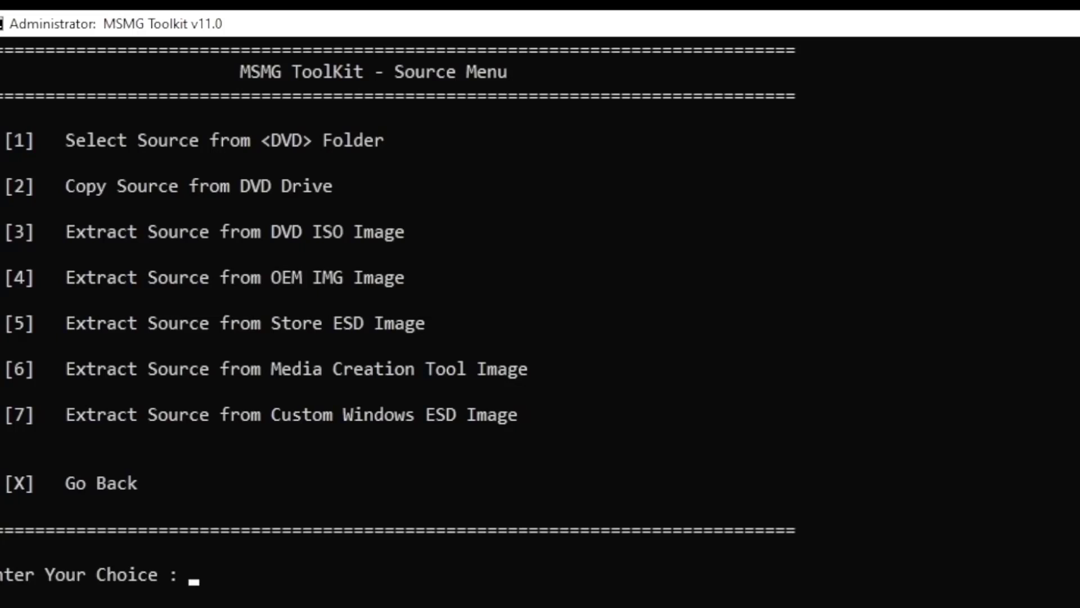
key(1)
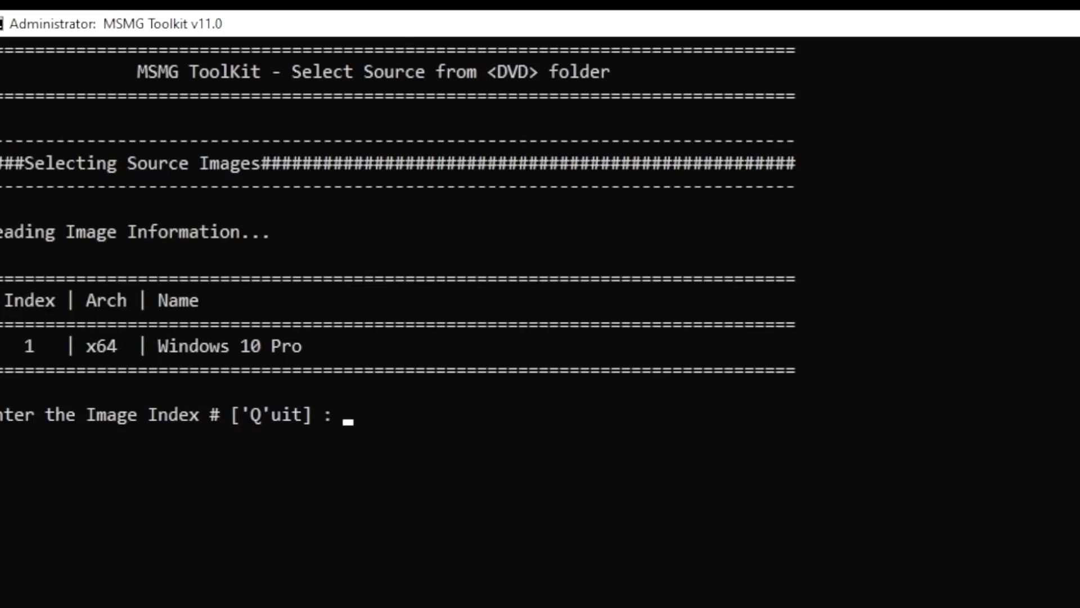
text(1)
key(Return)
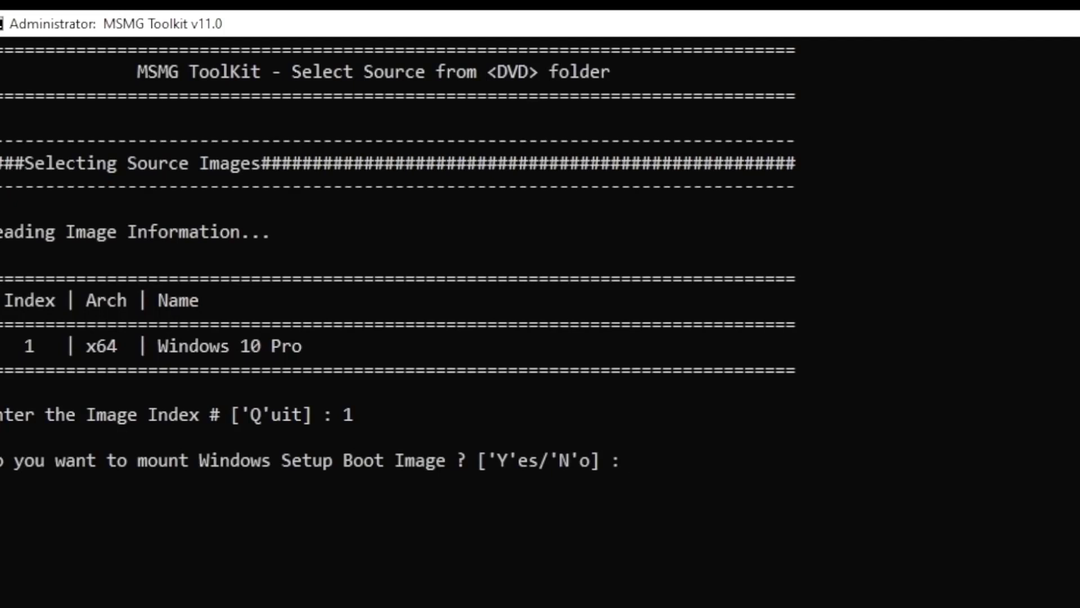
text(Y)
key(Return)
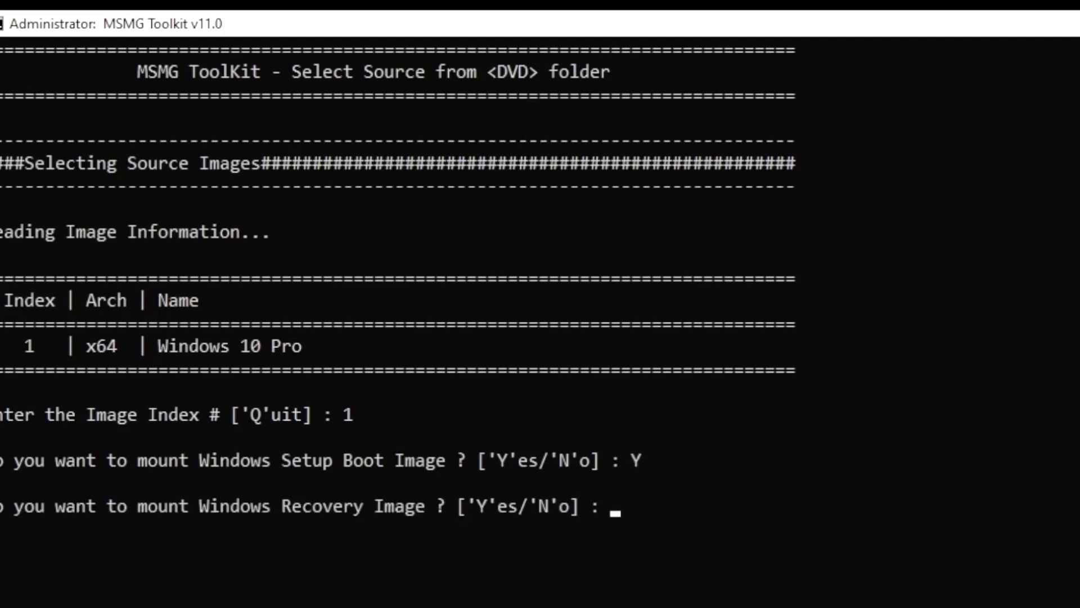
text(Y)
key(Return)
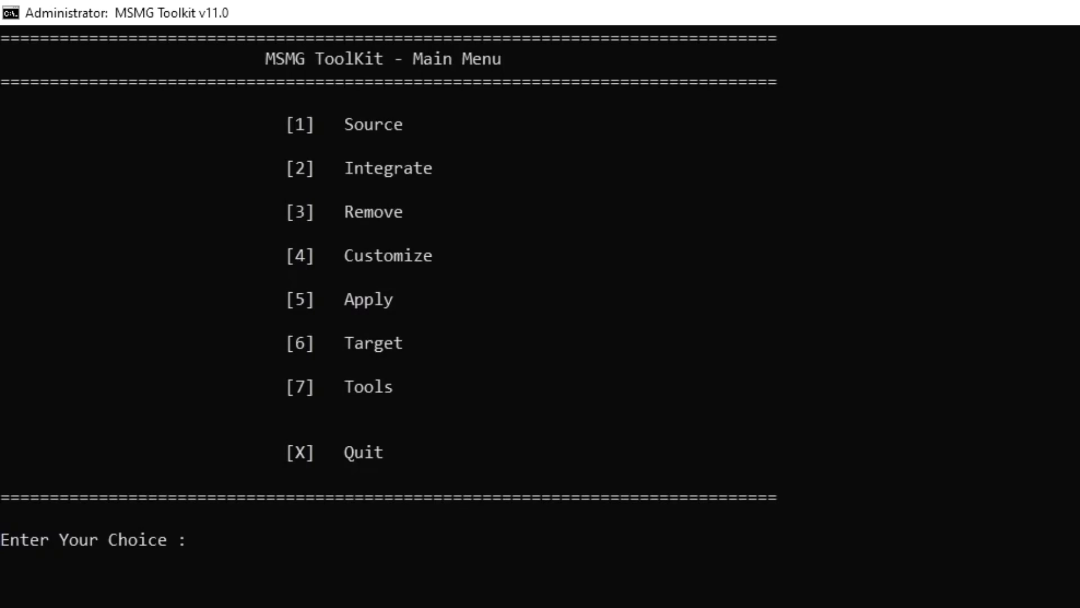
- Integrate the Windows drivers into the mounted source images
text(2)
key(Return)
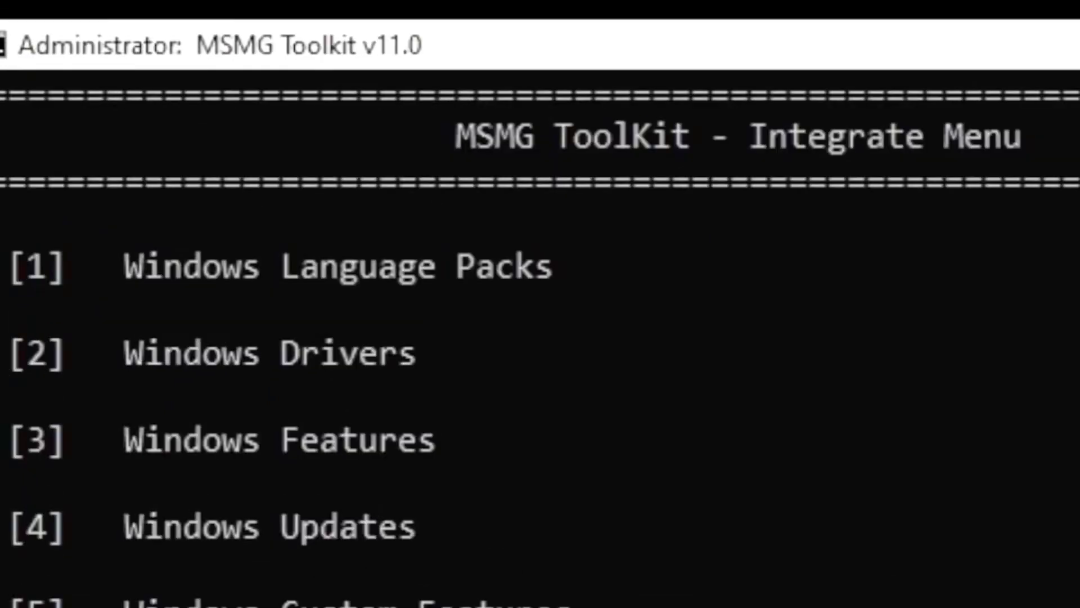
text(2)
key(Return)
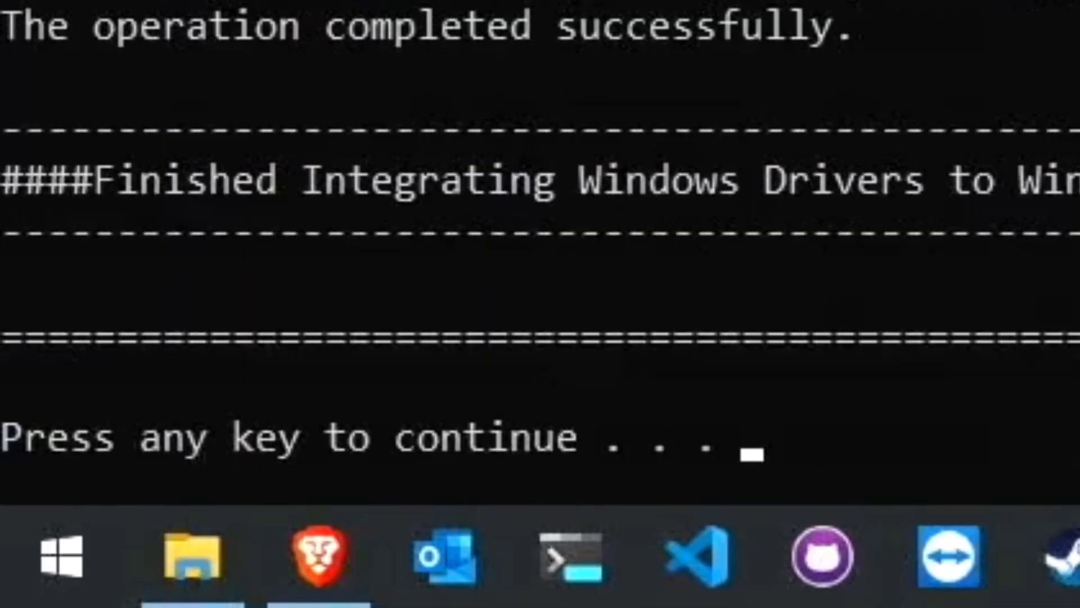
key(Return)
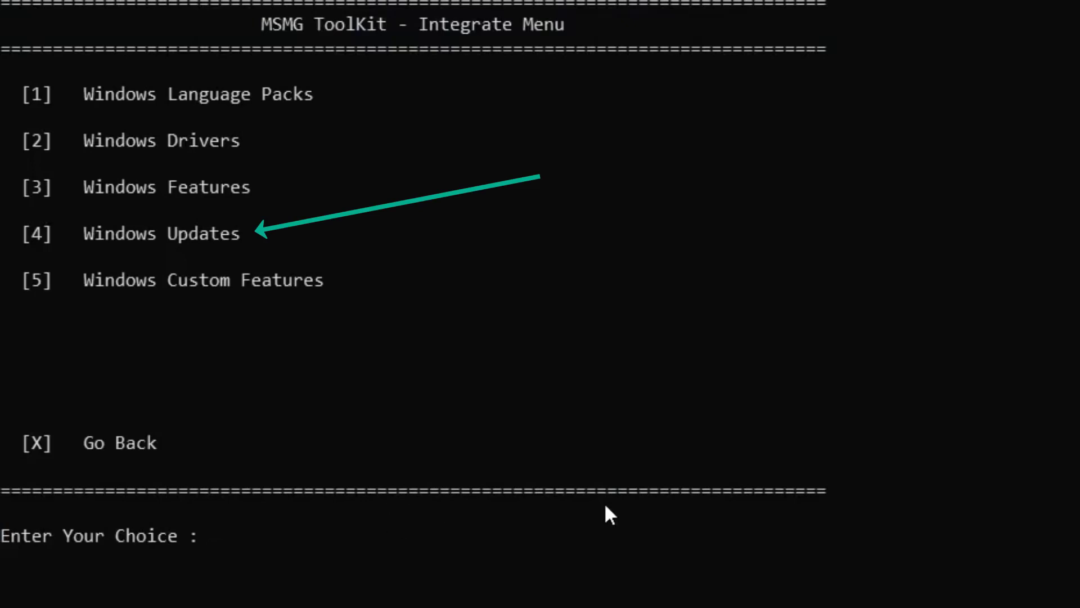
- Integrate the Windows updates into the source images, accepting the warning about language packs and features
key(4)
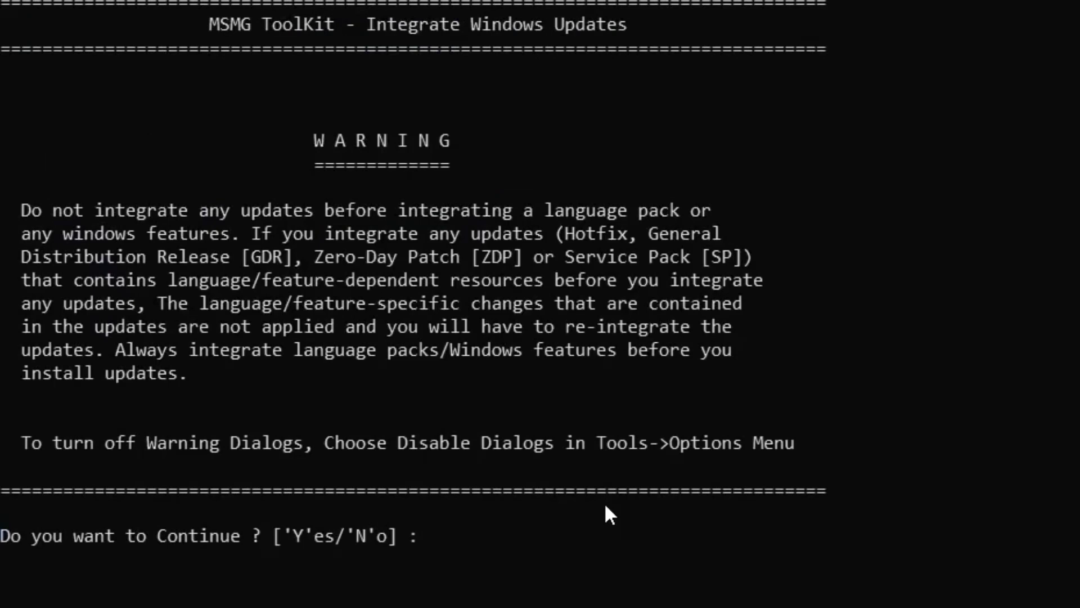
key(y)
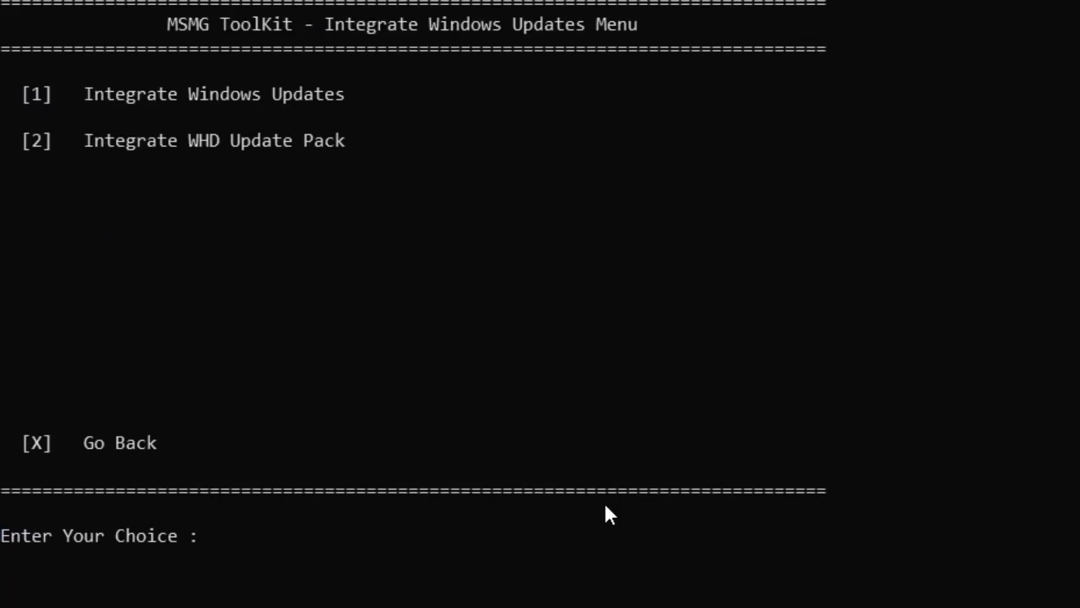
key(1)
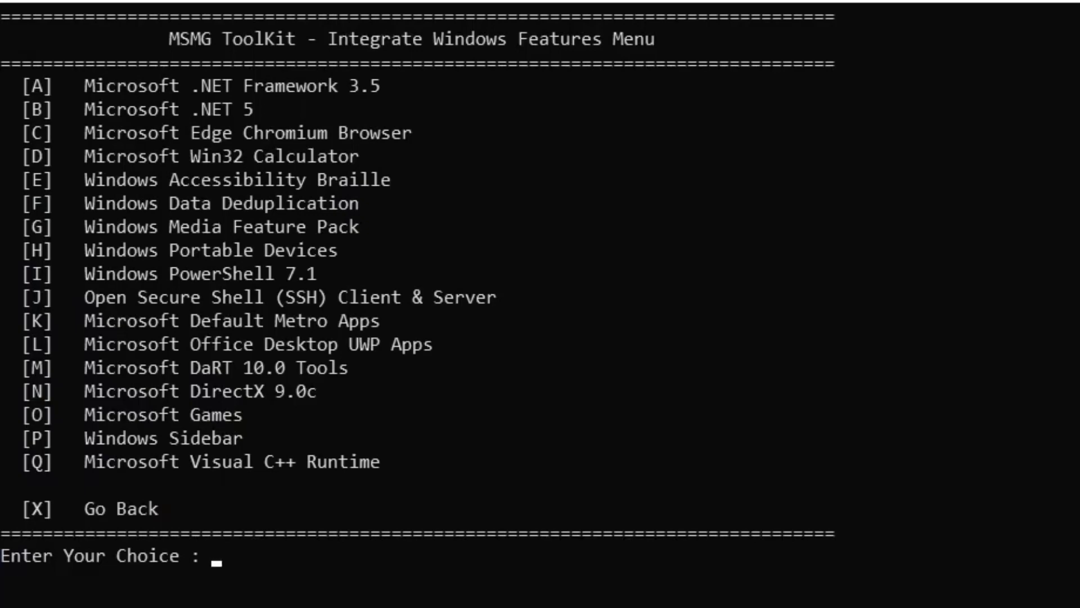
- Run the Microsoft .NET Framework 3.5 feature integration and return to the toolkit's main menu
text(A)
key(Return)
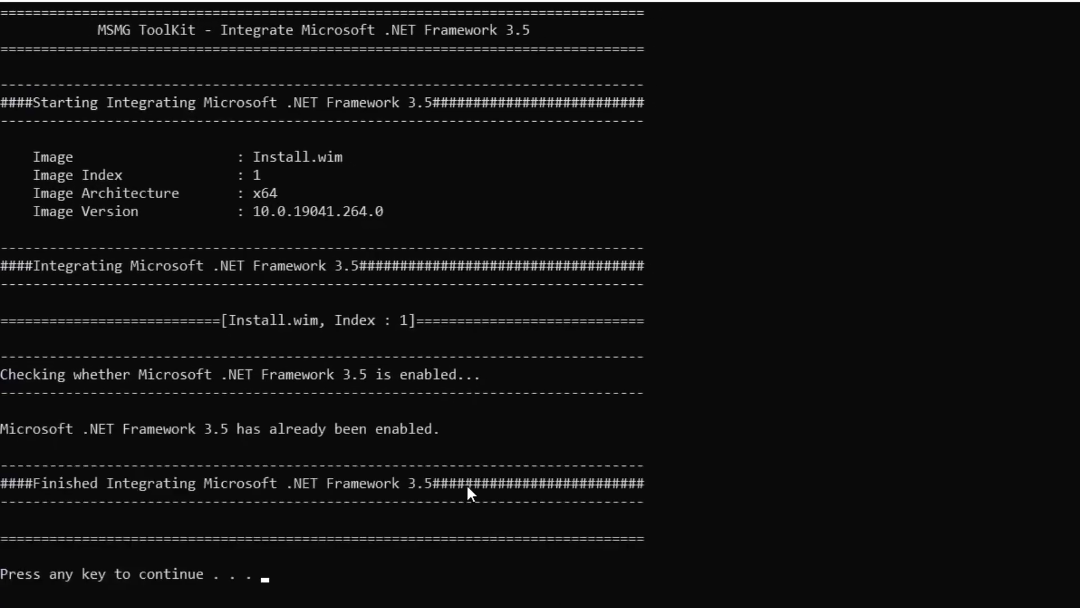
key(Return)
text(X)
key(Return)
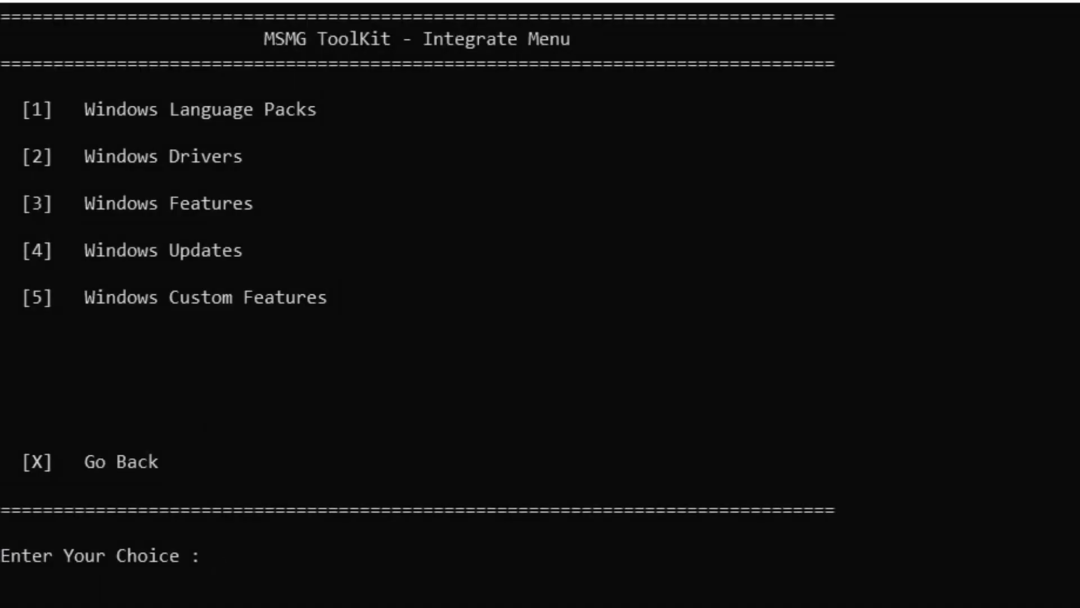
text(X)
key(Return)
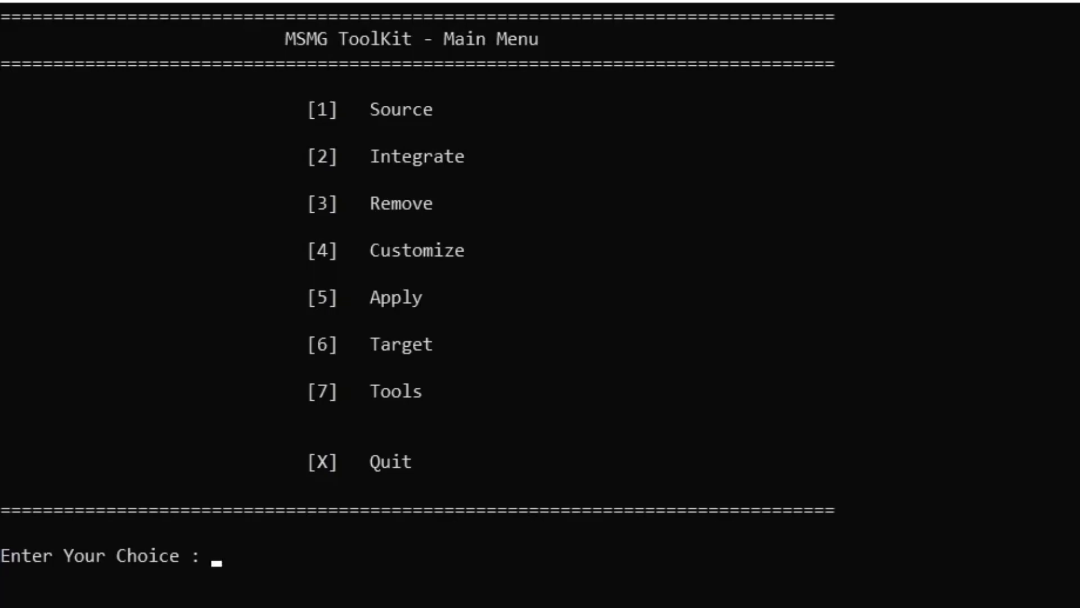
- Apply and save the changes to the source images, agreeing to clean up the image's Windows folder
text(5)
key(Return)
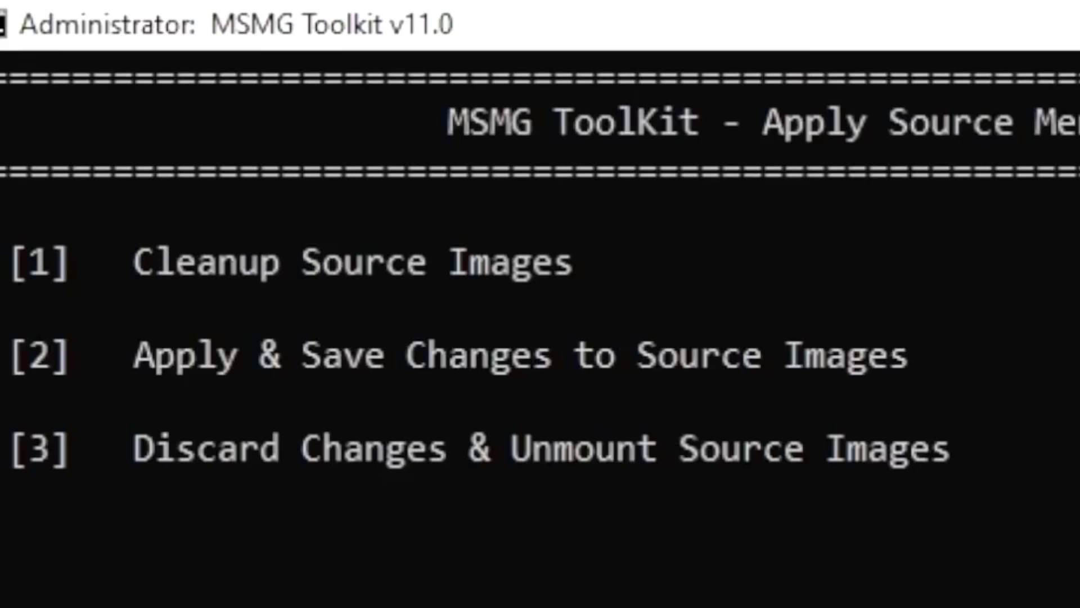
text(2)
key(Return)
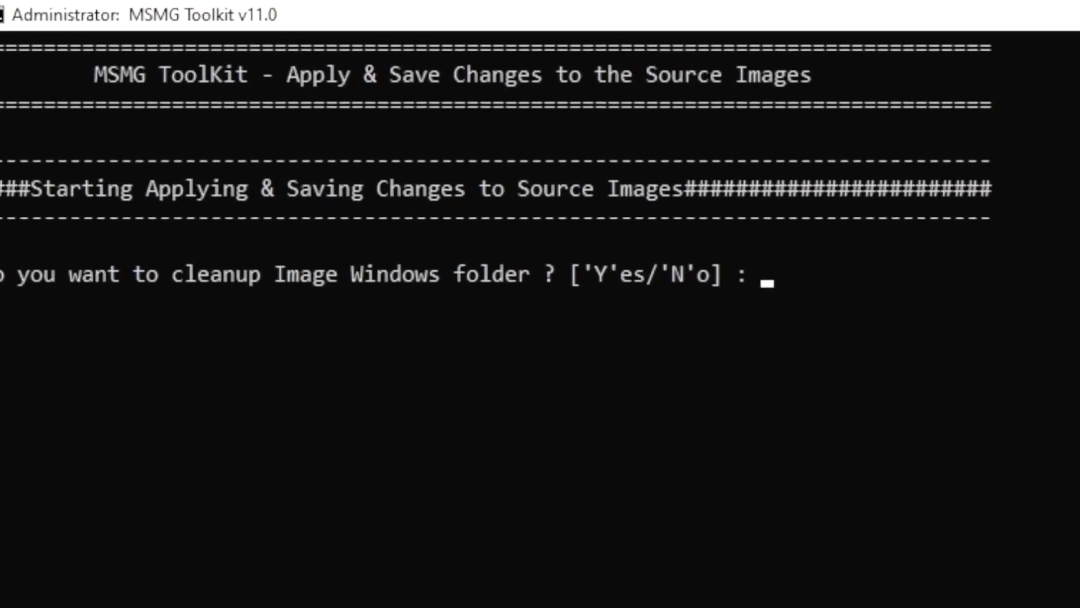
text(Y)
key(Return)
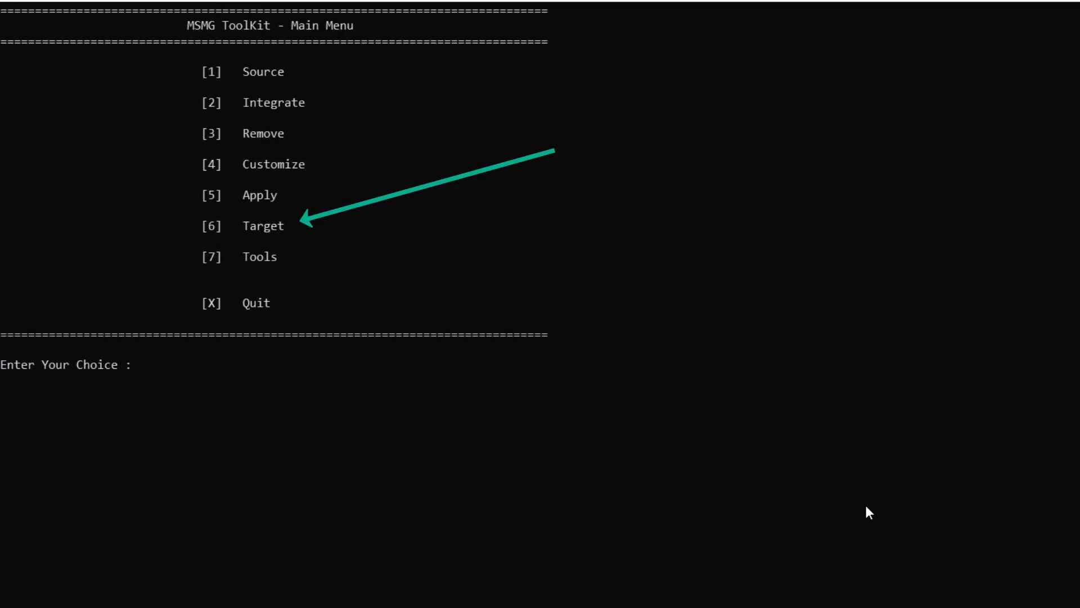
- Make a DVD ISO image from the source with the volume label Win1020H2wDrivers
key(6)
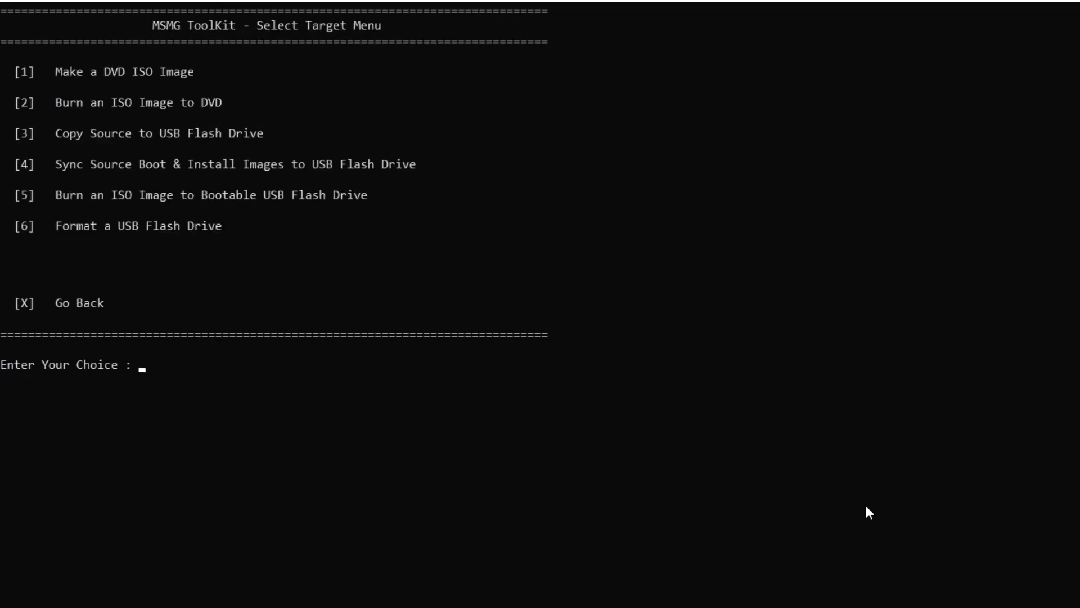
key(1)
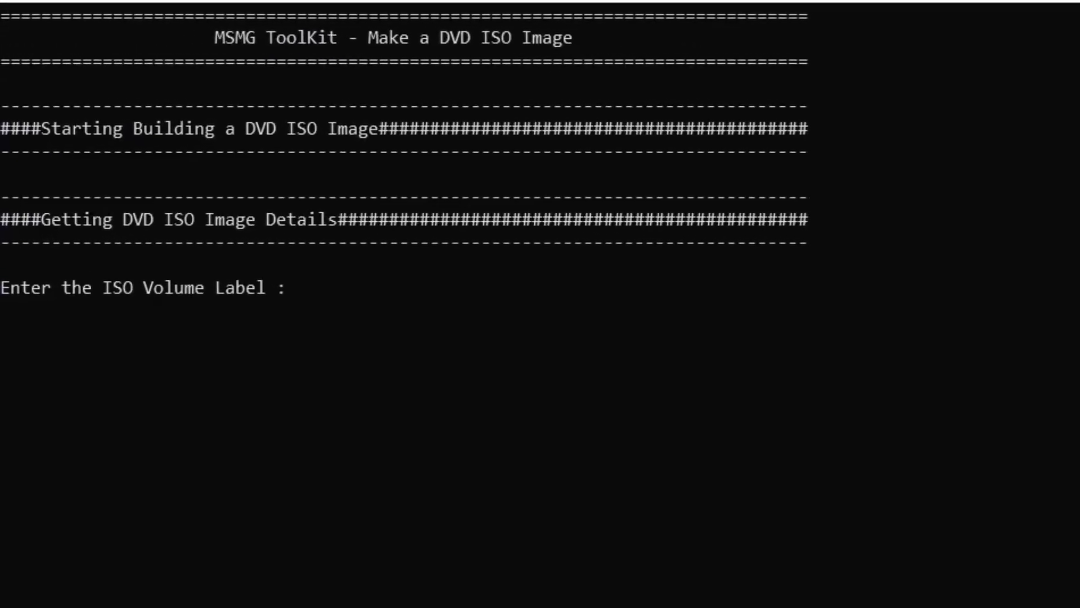
text(Win1020H2wDrivers)
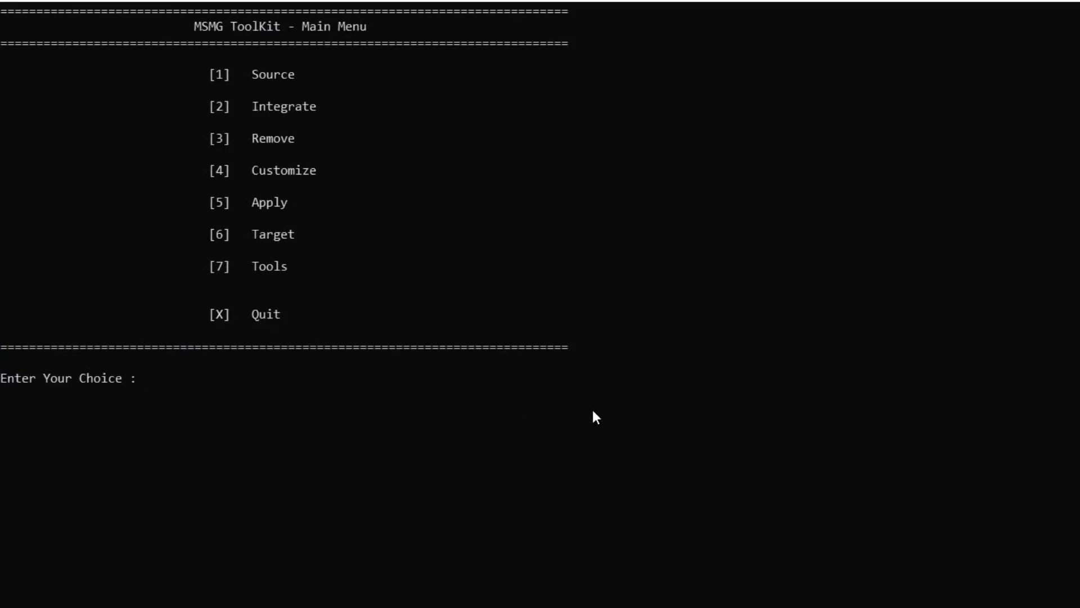
- Quit MSMG Toolkit and close its console once the cleanup is done
text(X)
key(Return)
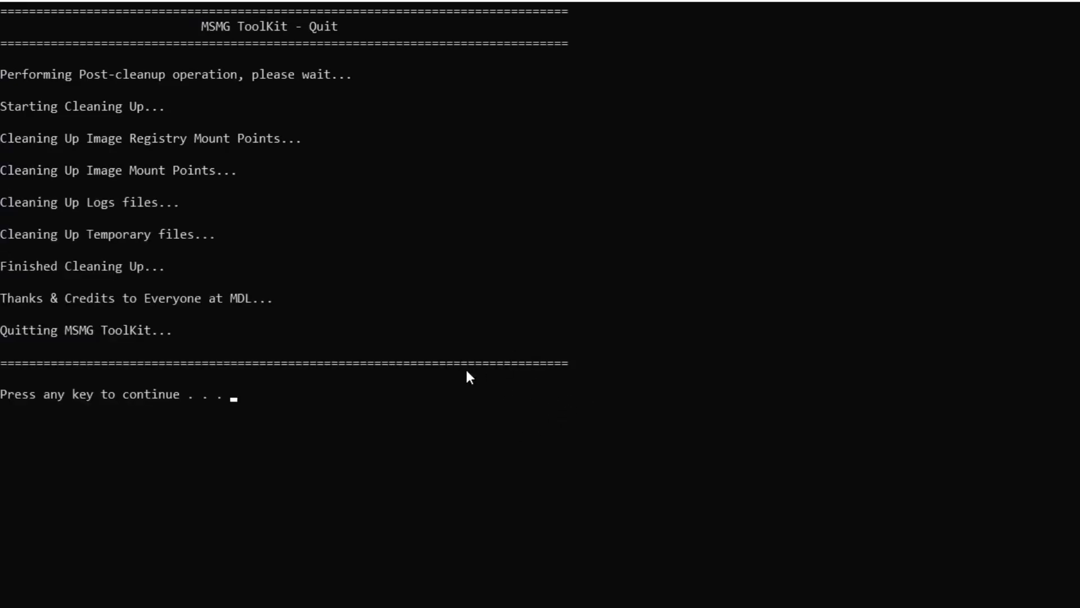
key(Return)
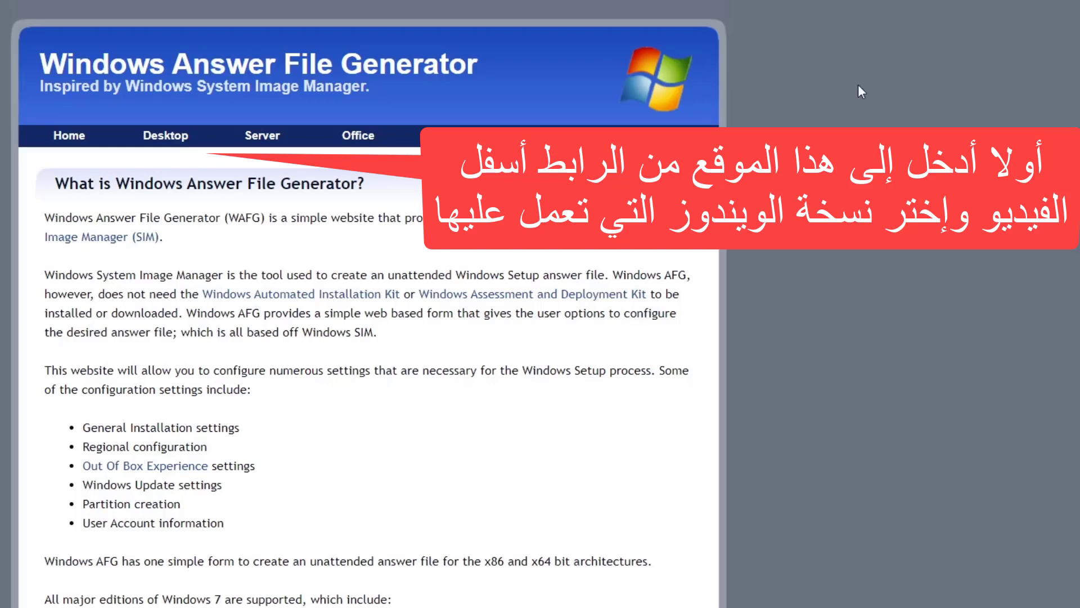
- Switch to the Windows Answer File Generator website and open the Windows 10/11 UEFI desktop form
mouse_move(169, 138)
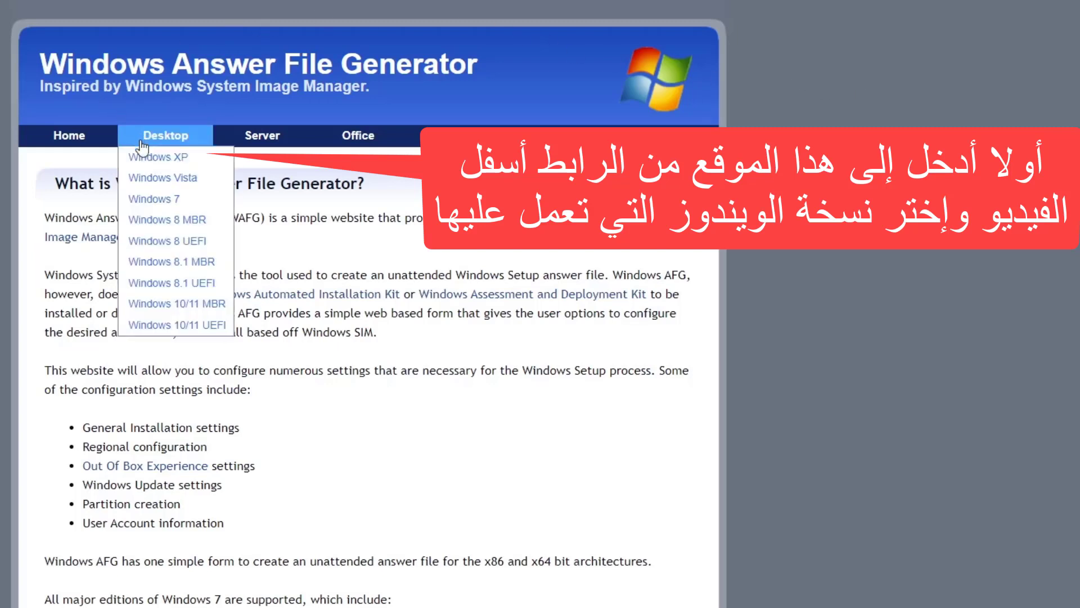
click(163, 327)
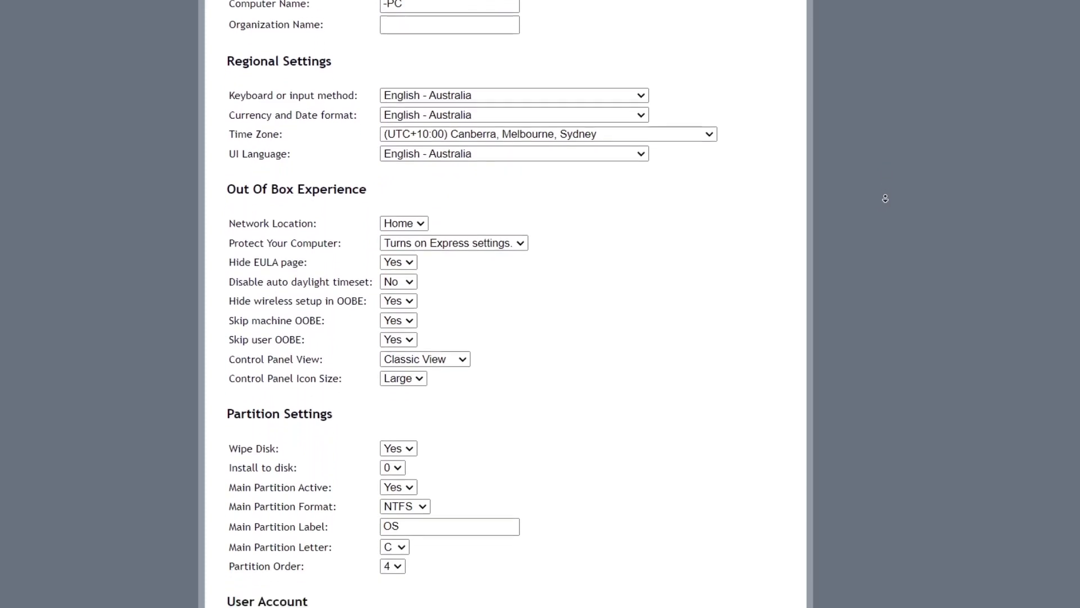
middle_click(886, 196)
middle_click(886, 198)
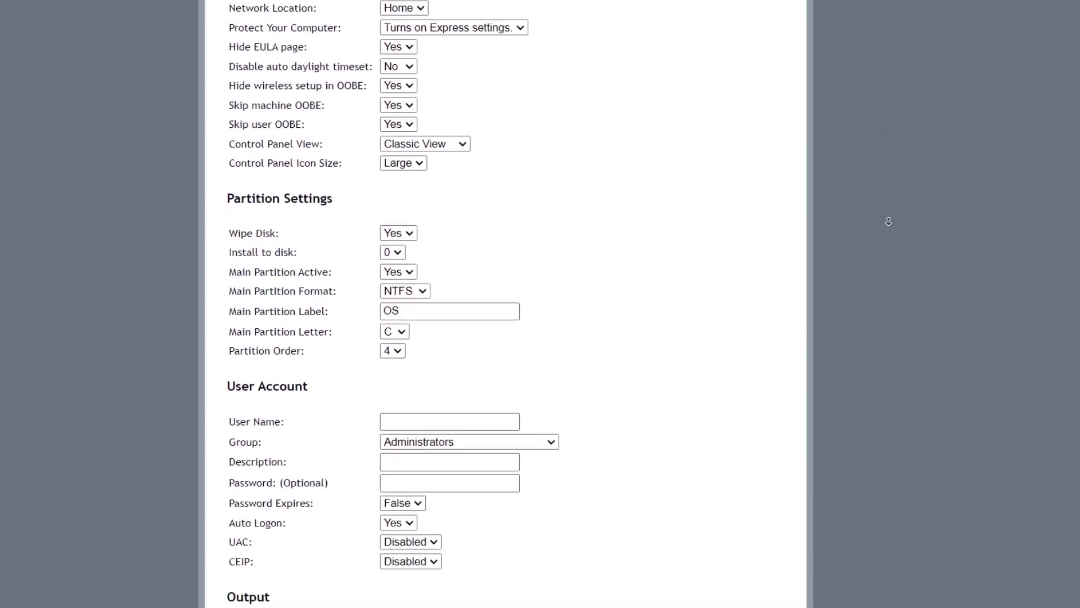
middle_click(889, 220)
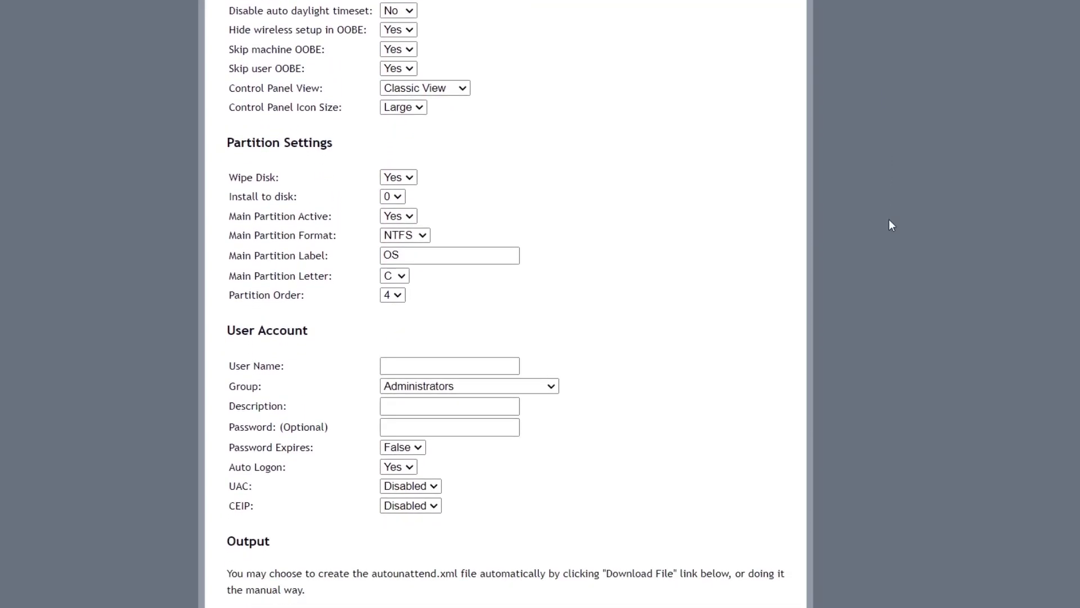
- Set the answer file's account user name to mashrou7 and UAC to Enable
scroll(475, 235, down, 3)
click(467, 216)
text(mashrou7)
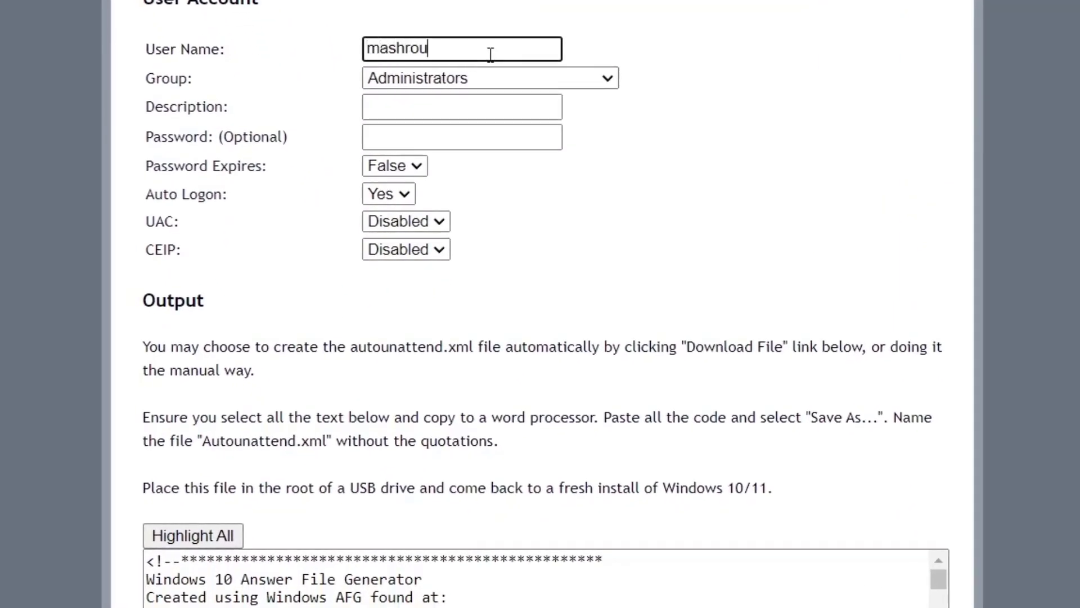
click(598, 166)
click(440, 234)
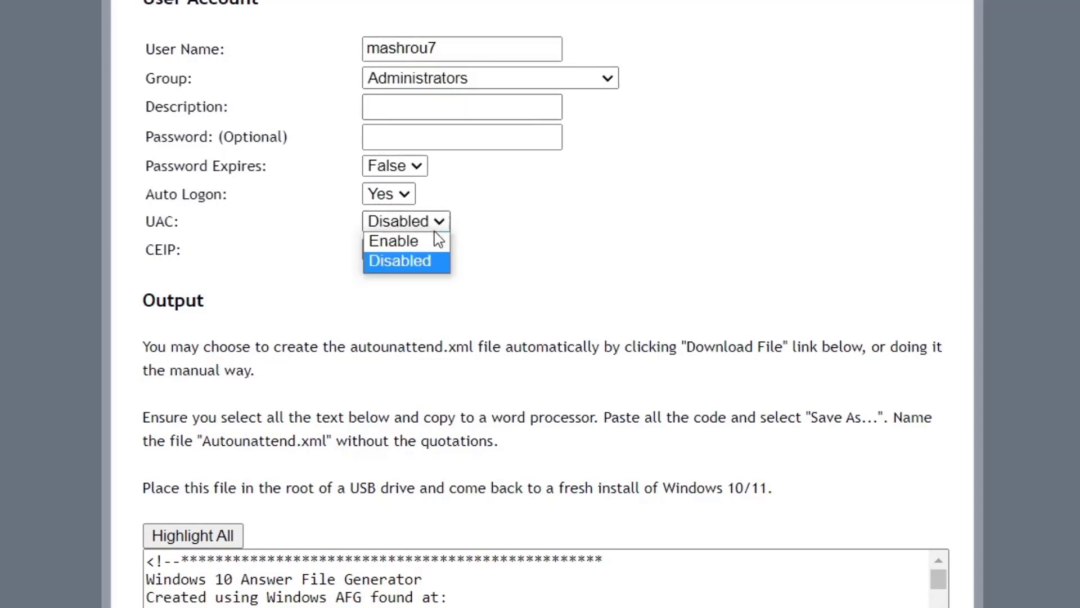
click(419, 242)
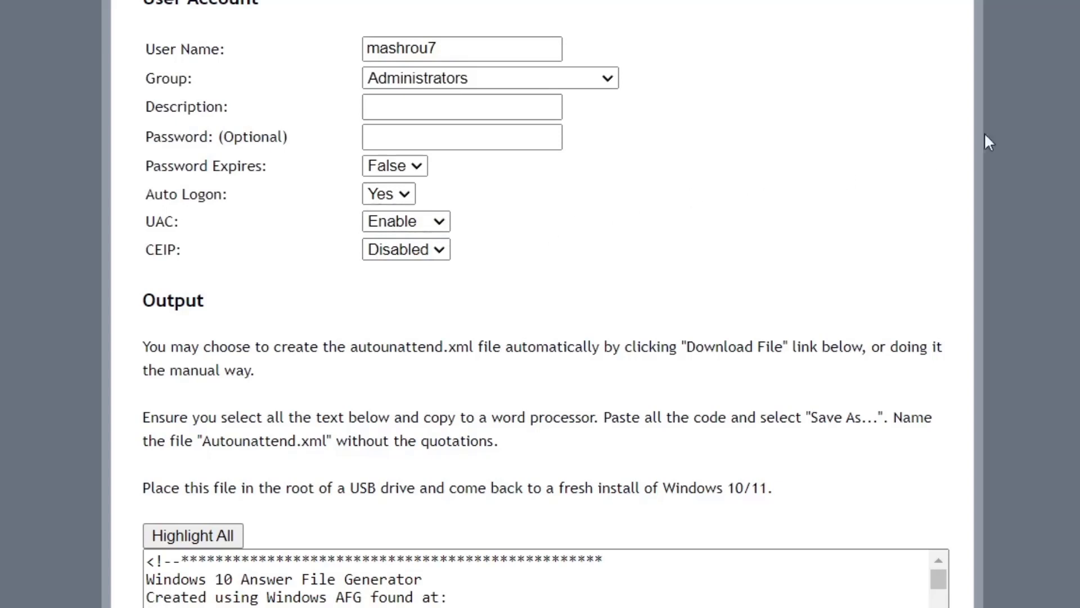
- Download the generated autounattend.xml answer file
middle_click(1062, 117)
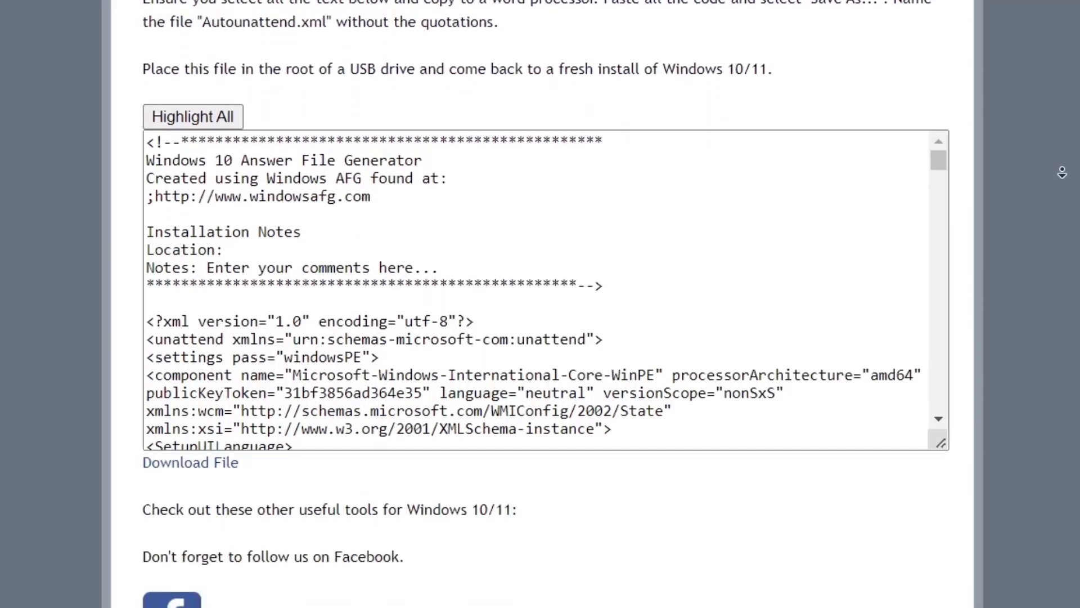
click(1030, 188)
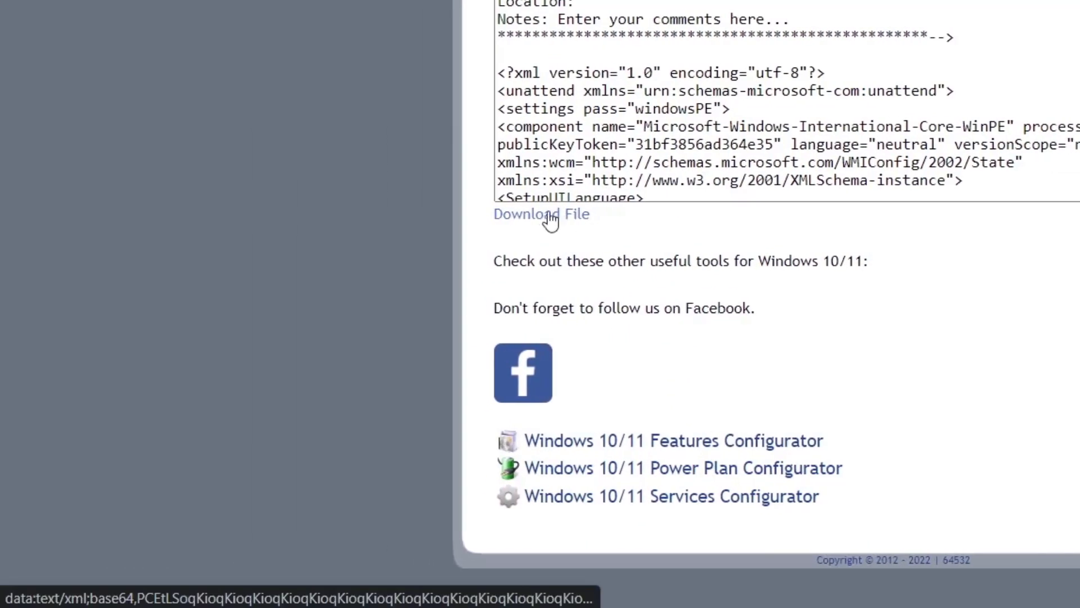
click(555, 215)
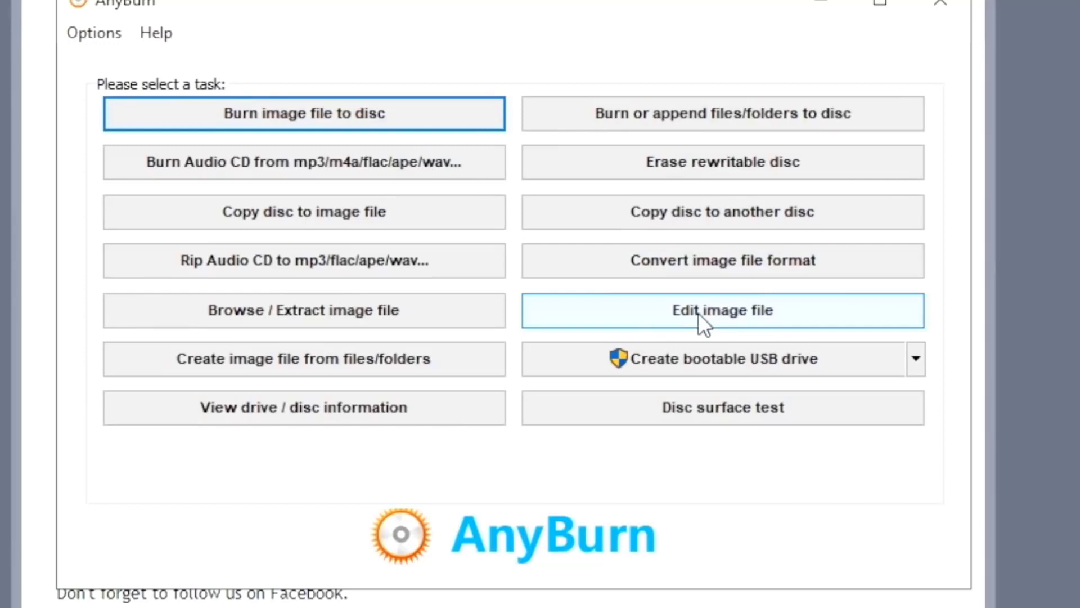
- In AnyBurn, open 20H2-Win10-Drivers.iso from the ToolKit_v11.0\ISO folder for editing and set the disc size to BD 25G
click(698, 313)
click(912, 107)
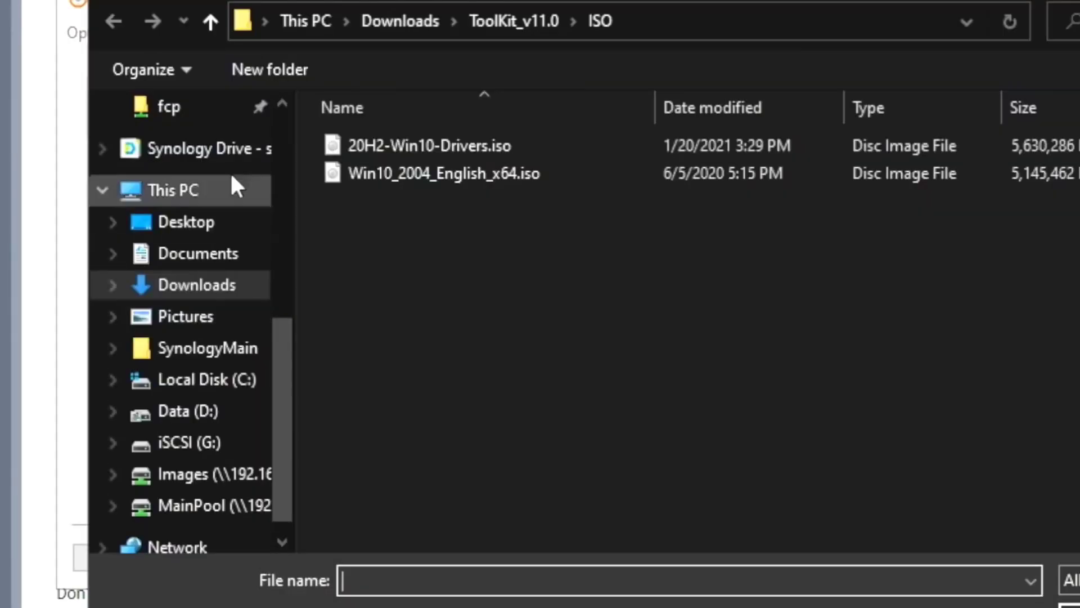
click(409, 145)
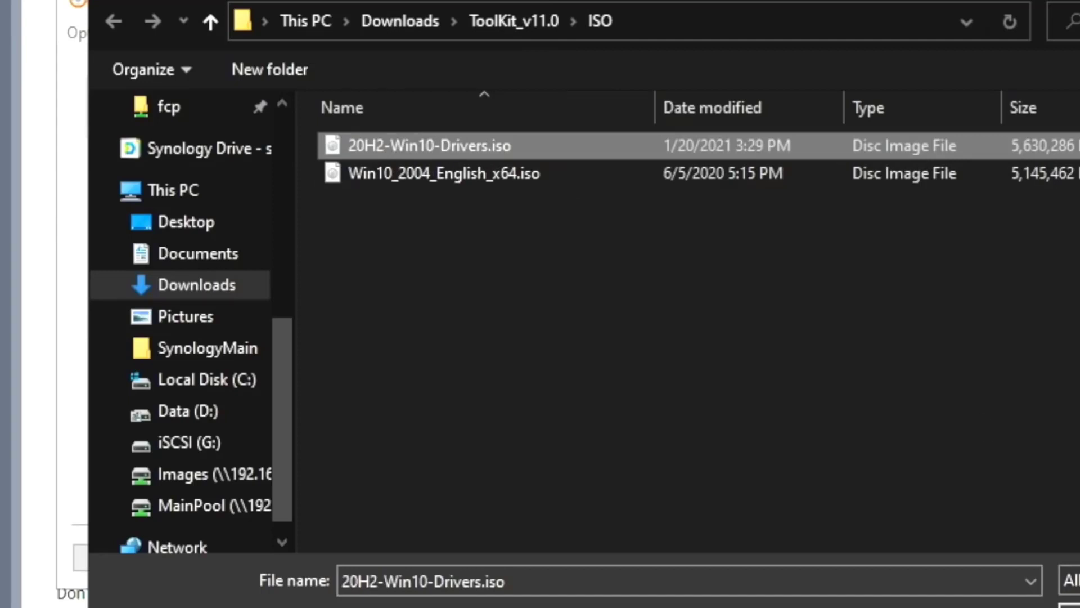
key(Return)
click(760, 563)
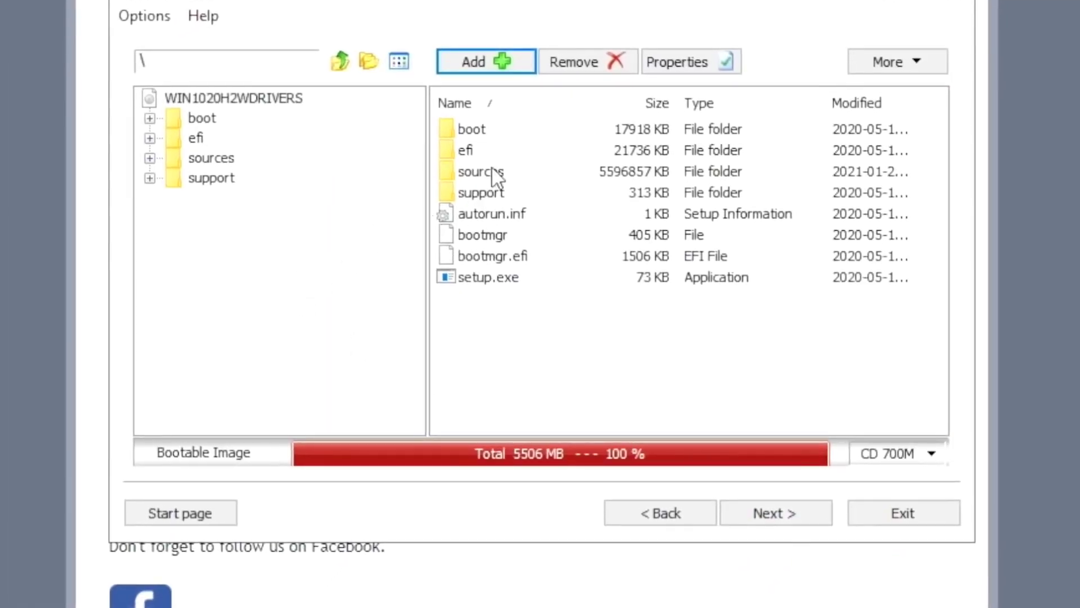
click(912, 456)
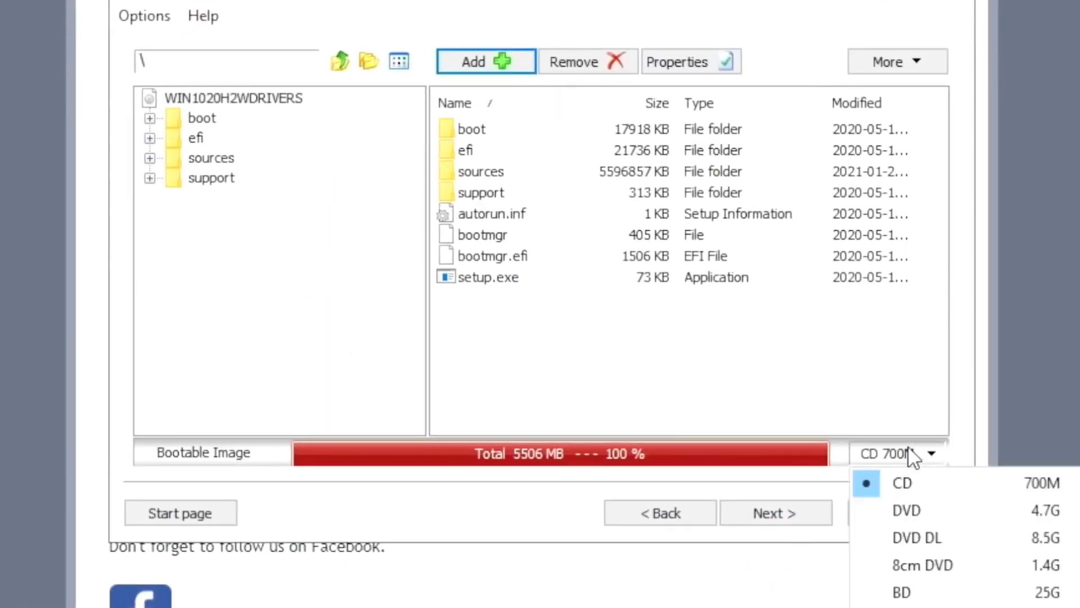
click(921, 597)
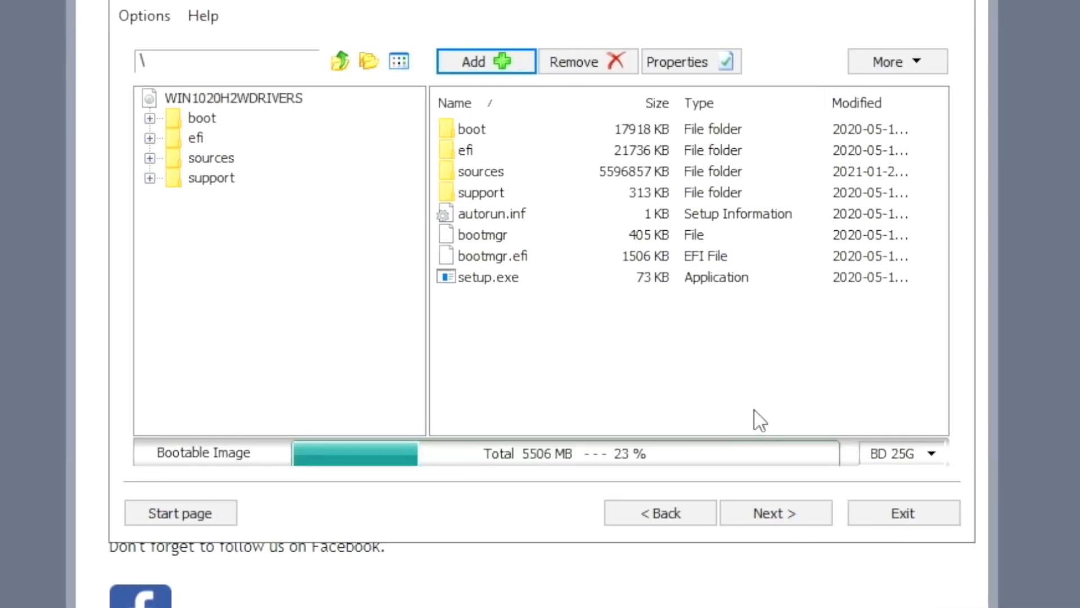
- Add autounattend.xml from the Downloads folder to the root of the ISO image
click(496, 62)
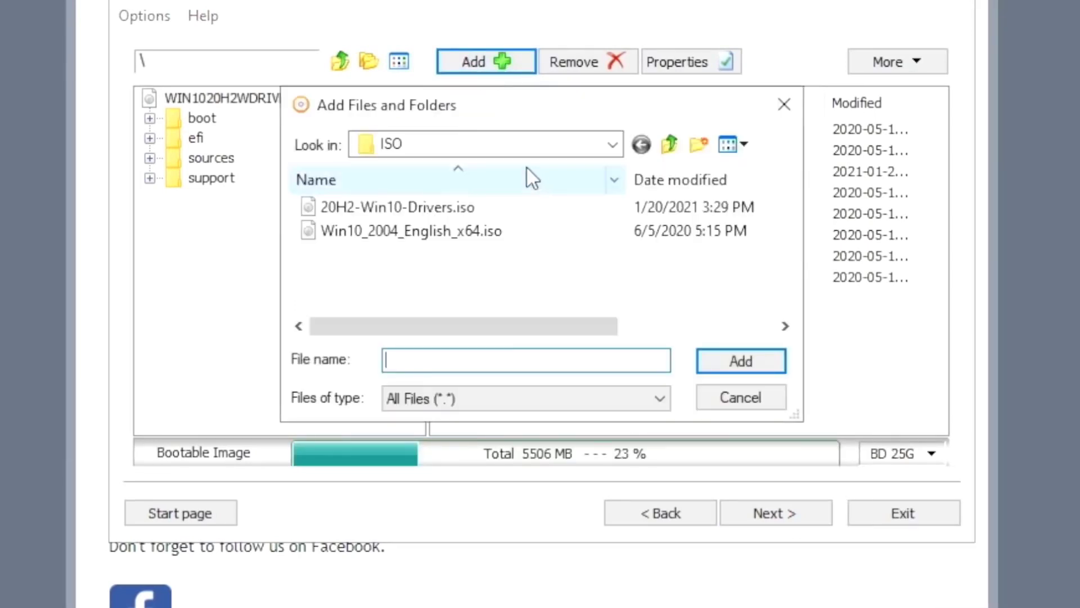
click(671, 145)
click(671, 146)
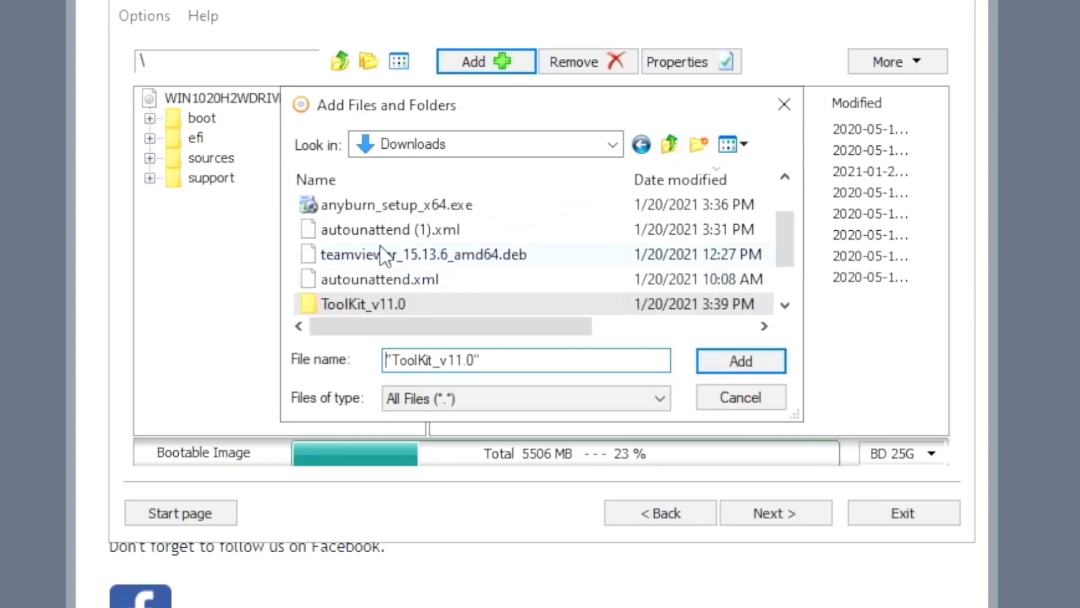
click(404, 279)
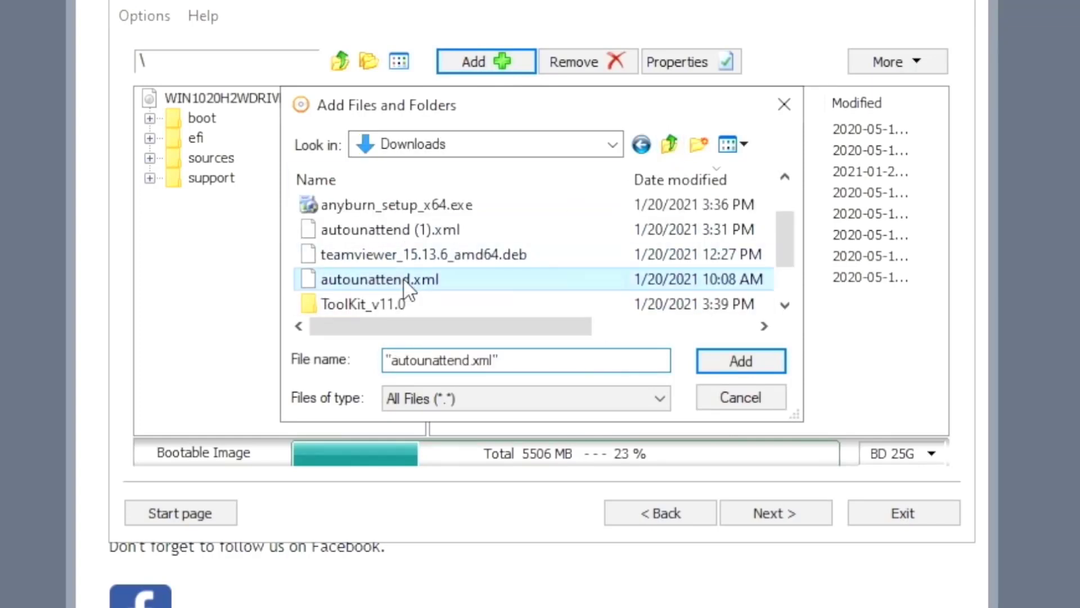
click(741, 361)
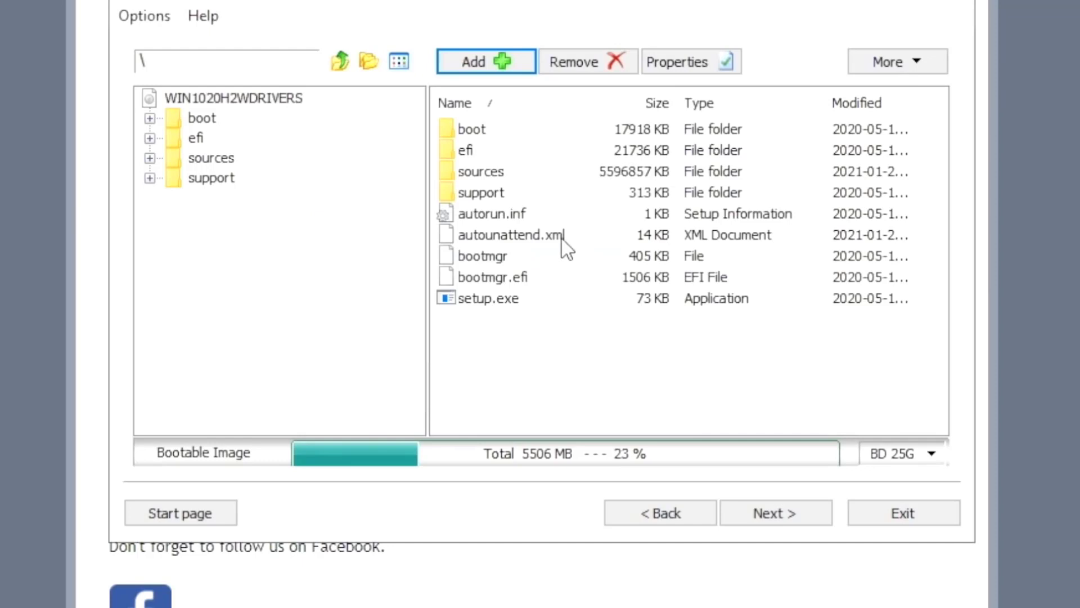
- Create the image as a standard ISO, overwriting the existing 20H2-Win10-Drivers.iso, and exit the image editor once writing has finished
click(799, 518)
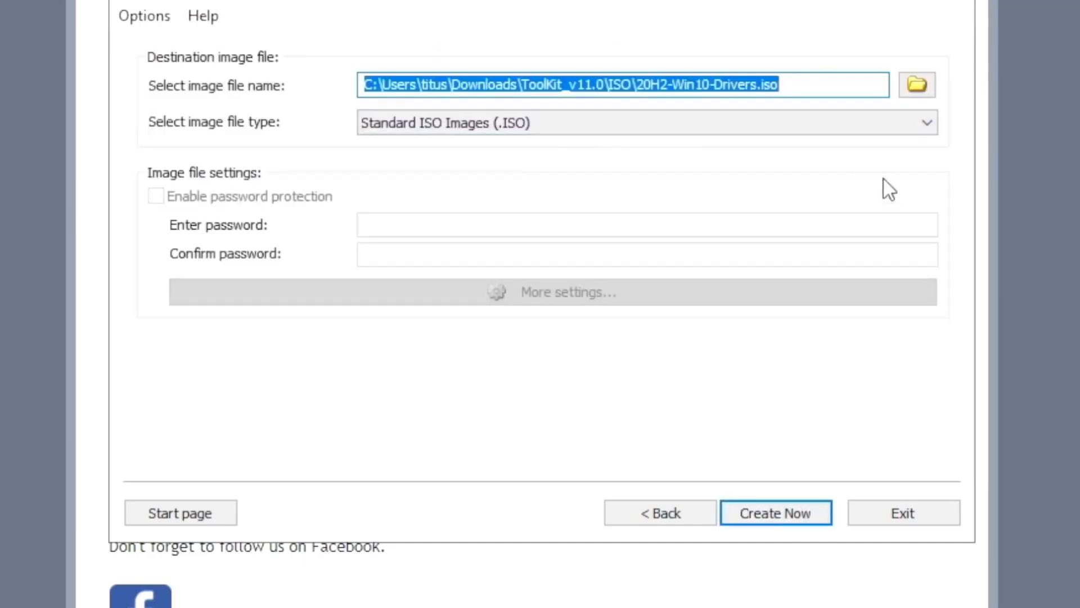
click(767, 513)
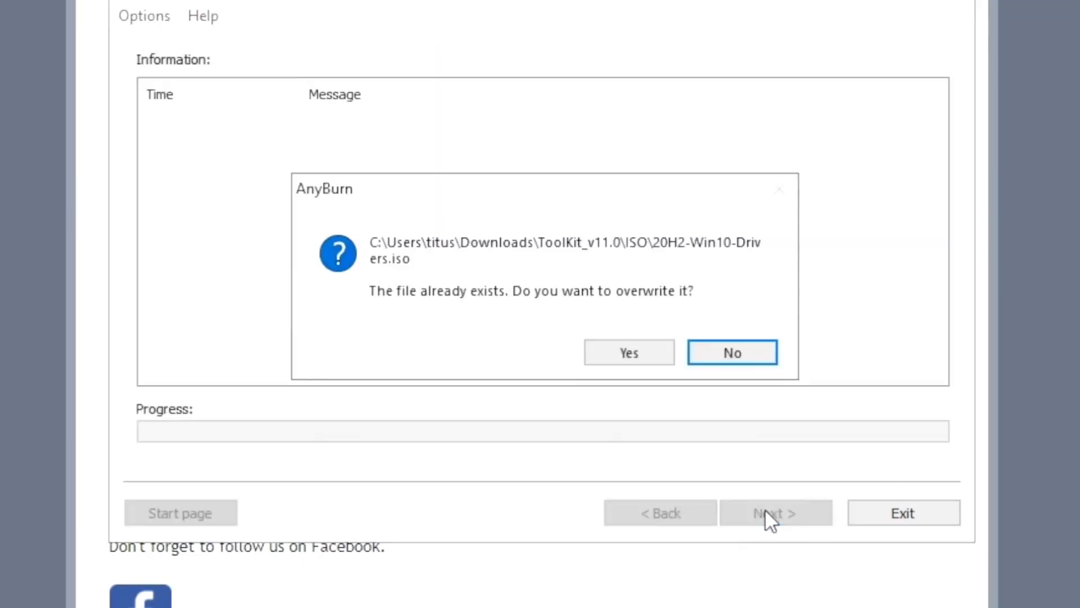
click(596, 360)
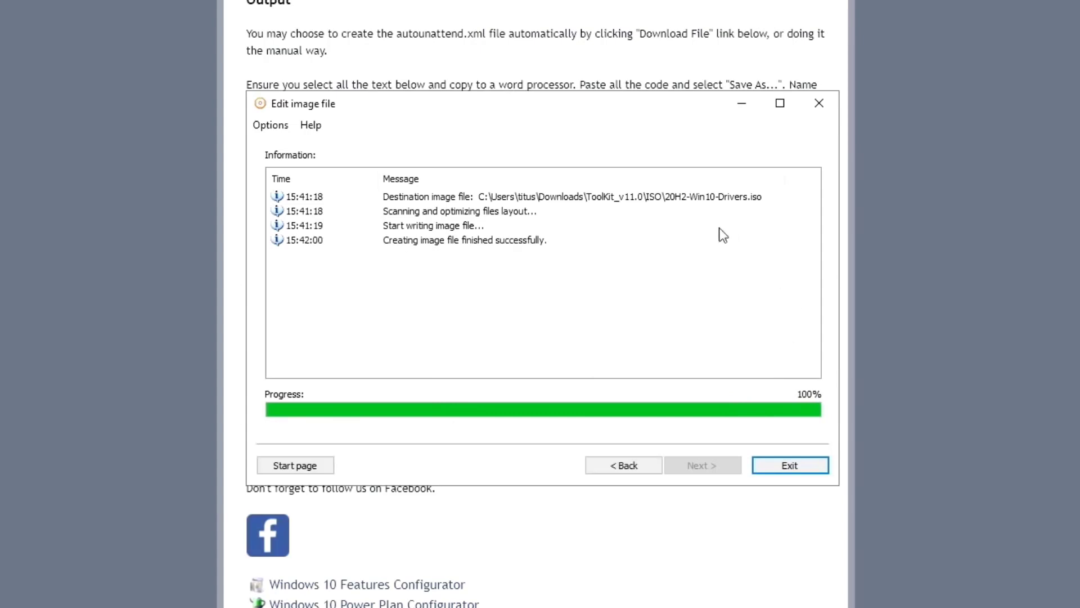
click(790, 465)
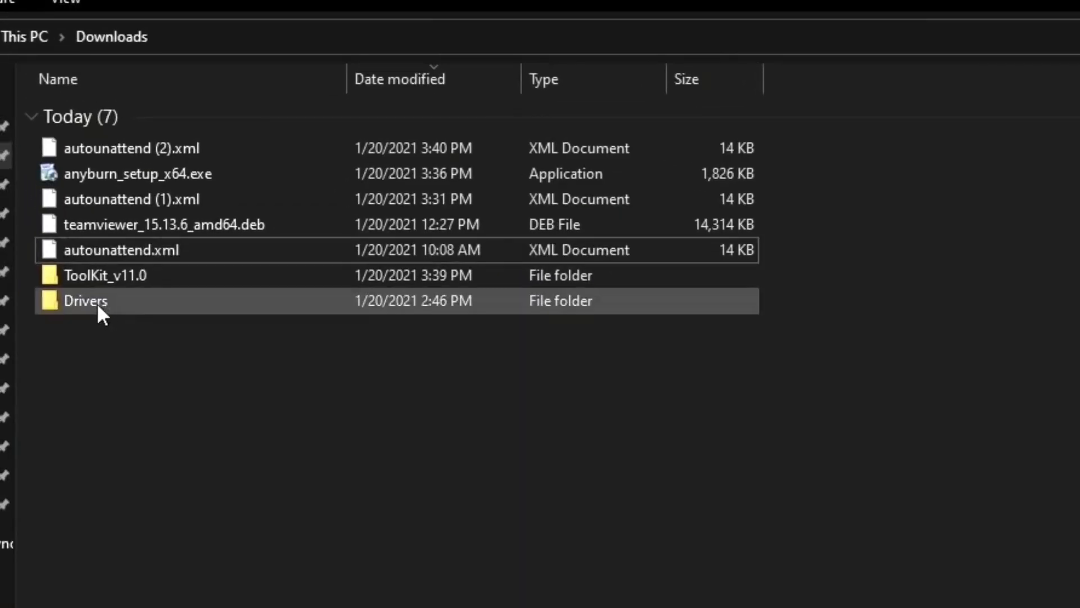
- In File Explorer, mount 20H2-Win10-Drivers.iso from the ToolKit_v11.0\ISO folder to inspect its contents
double_click(79, 277)
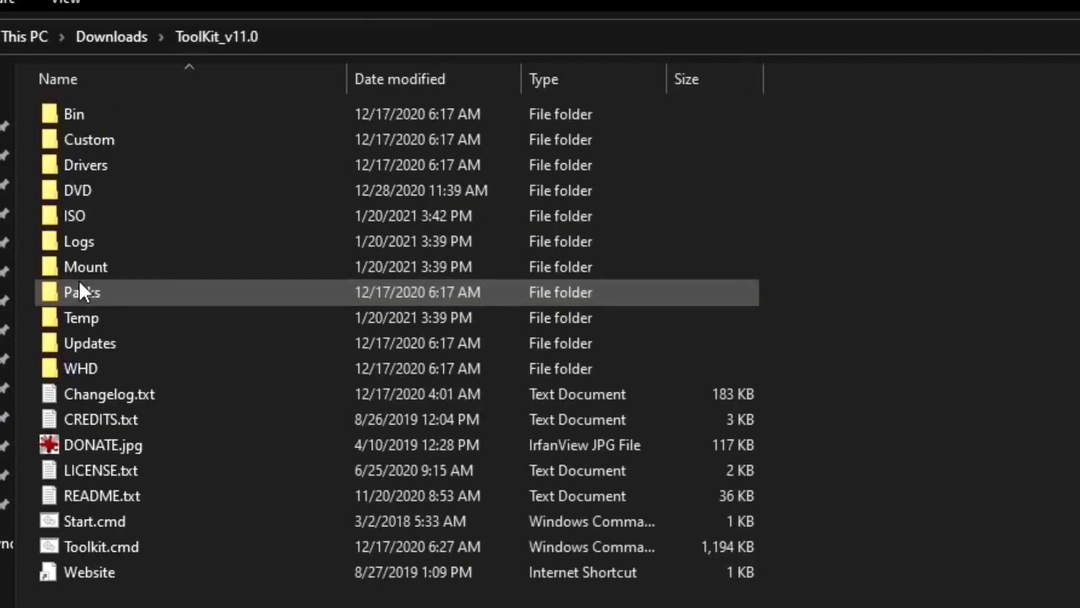
double_click(80, 215)
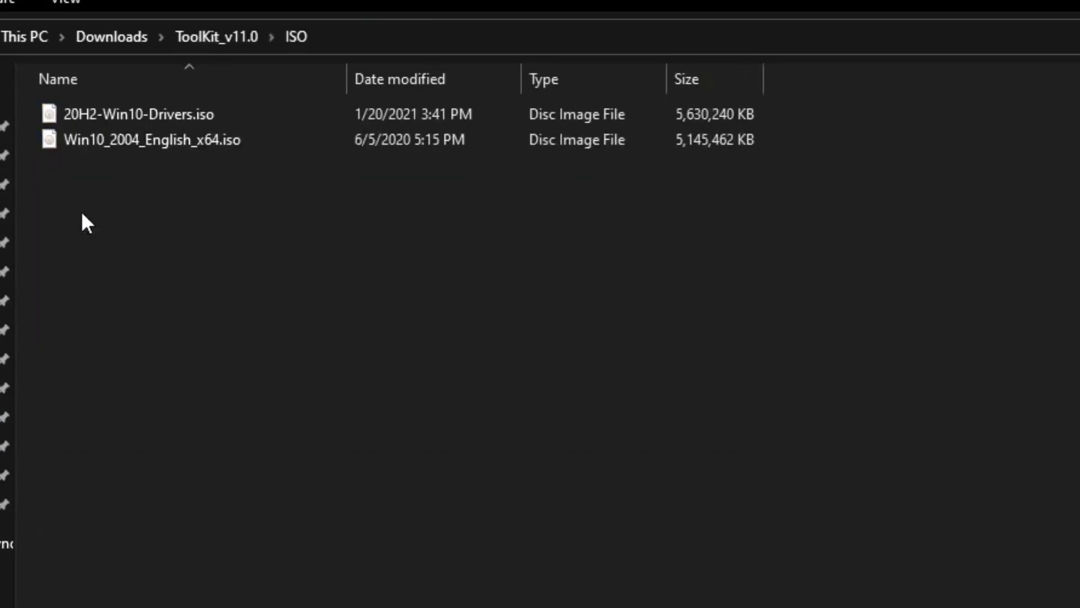
click(113, 114)
right_click(132, 112)
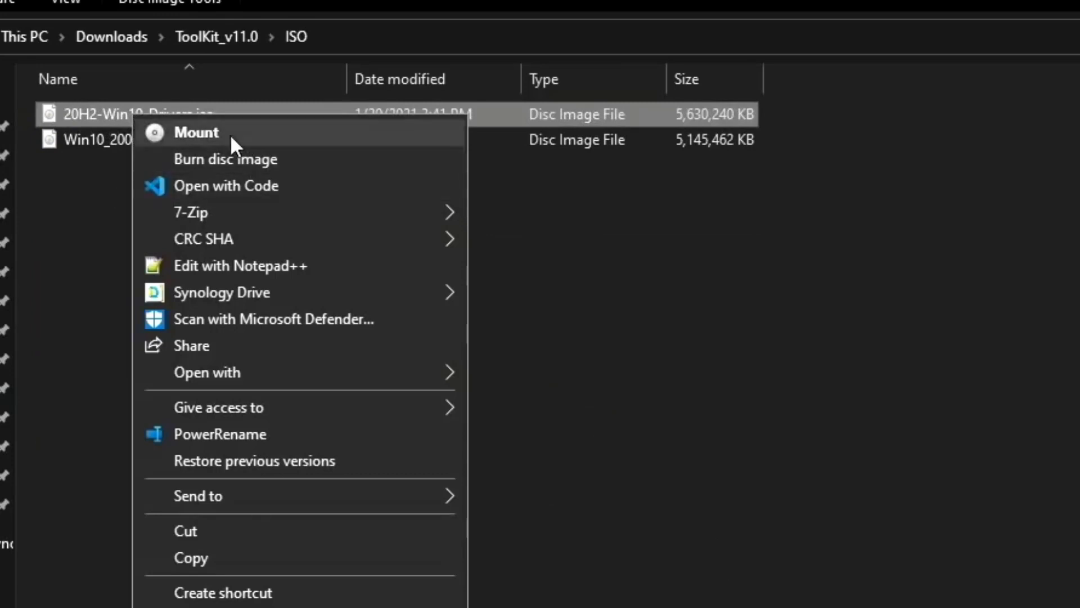
click(230, 135)
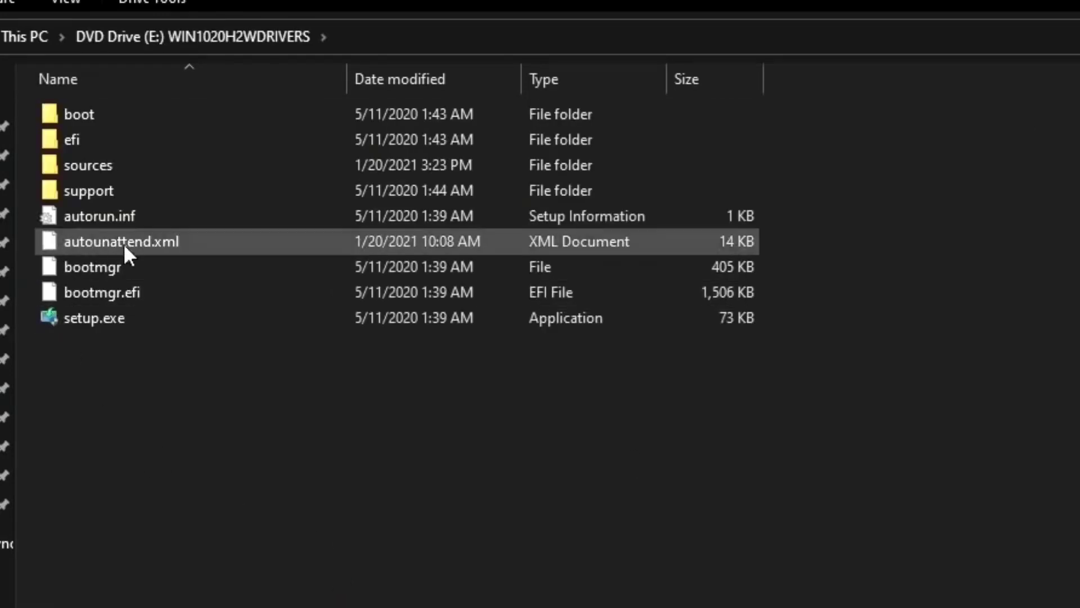